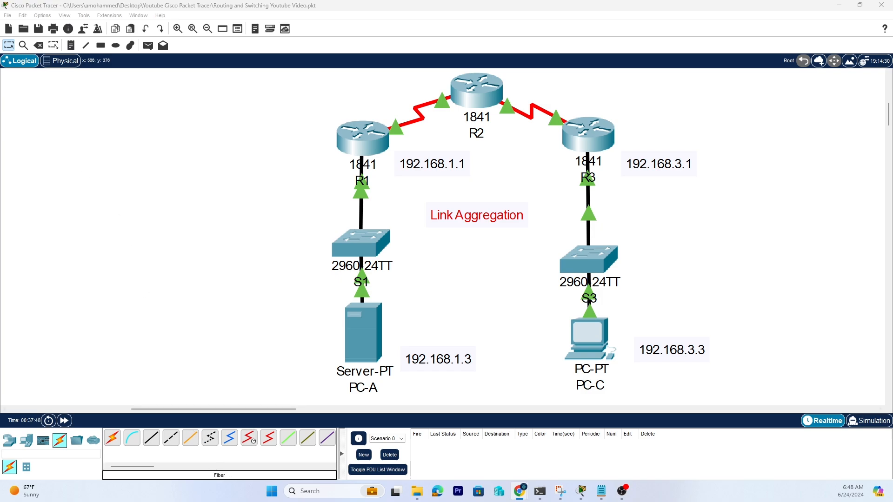
- Delete the cable between R1 and S1 and the cable between R3 and S3
click(36, 46)
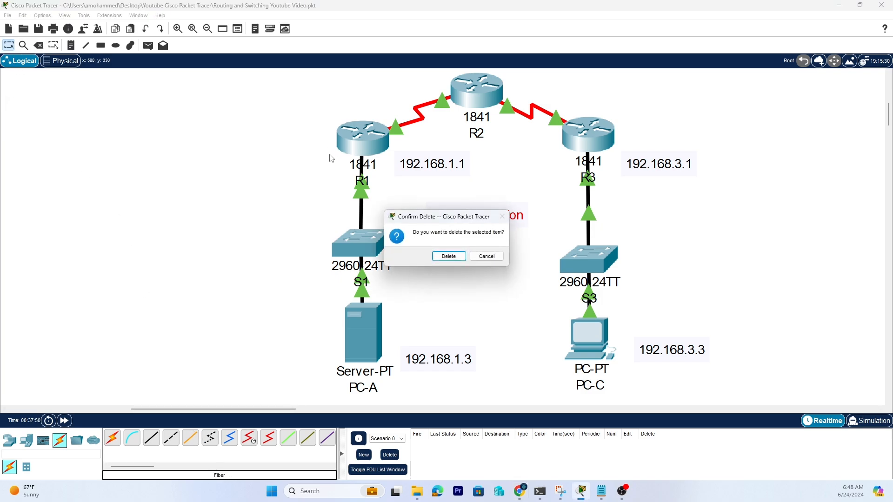
click(484, 256)
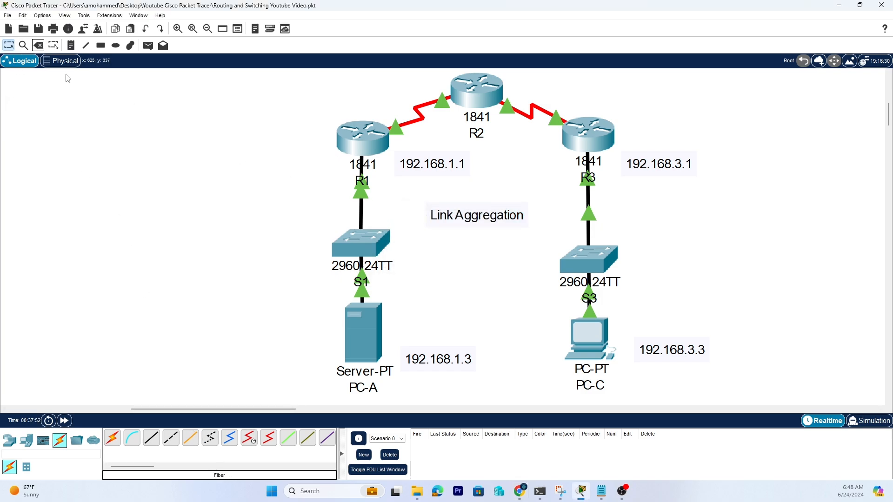
click(39, 45)
click(362, 190)
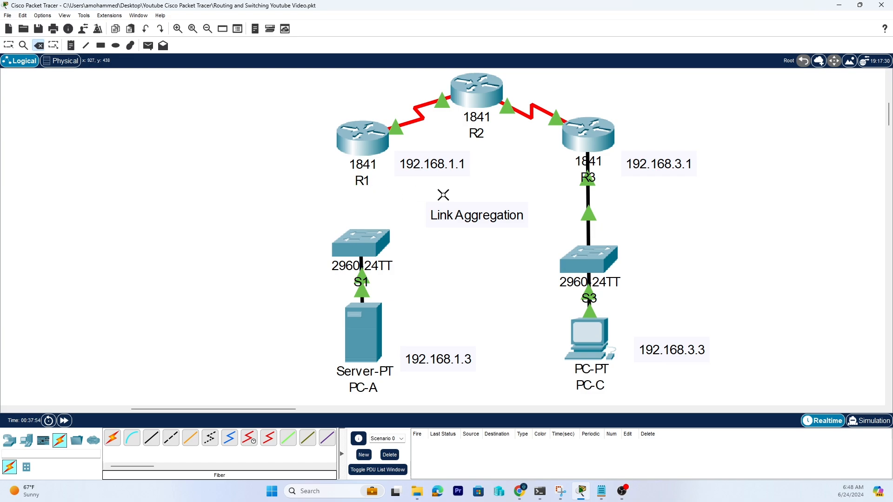
click(587, 195)
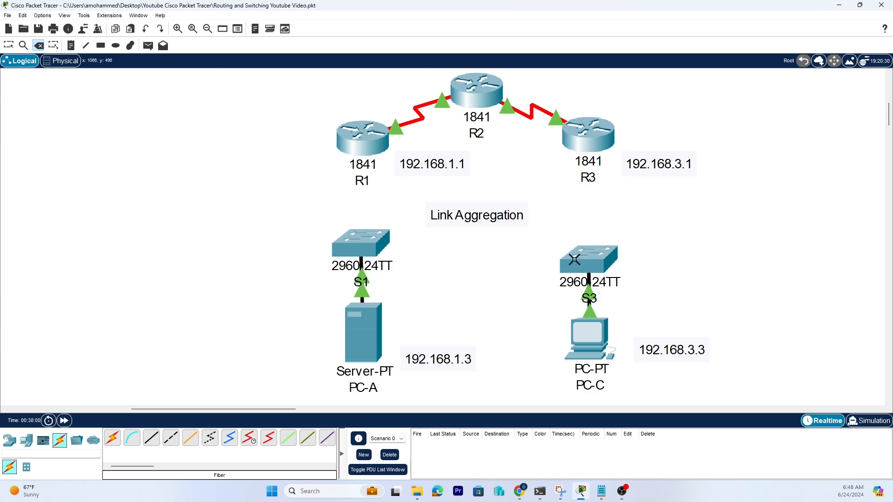
click(9, 47)
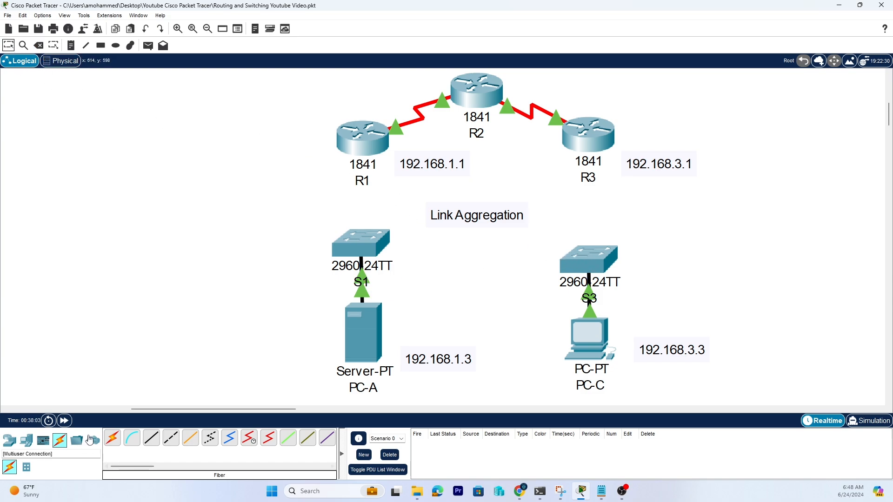
- Connect S1 FastEthernet0/1 to S3 FastEthernet0/1 with a copper straight-through cable and move S3 up level with S1
click(151, 437)
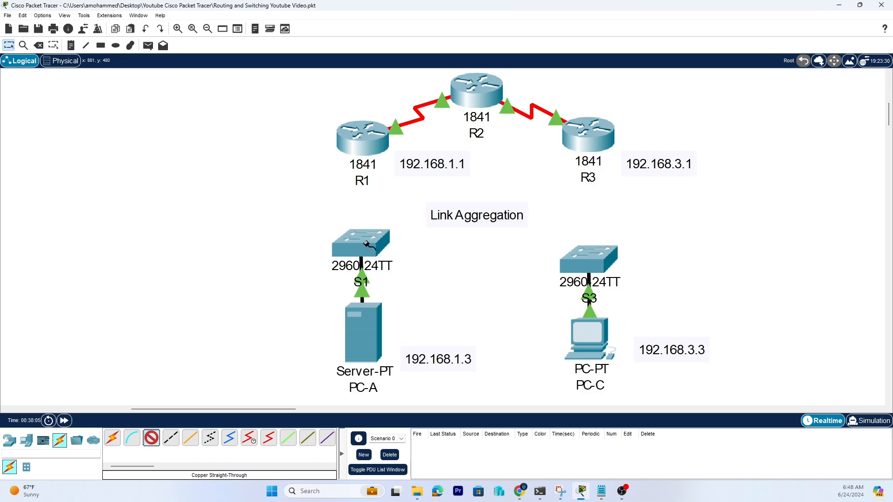
click(368, 246)
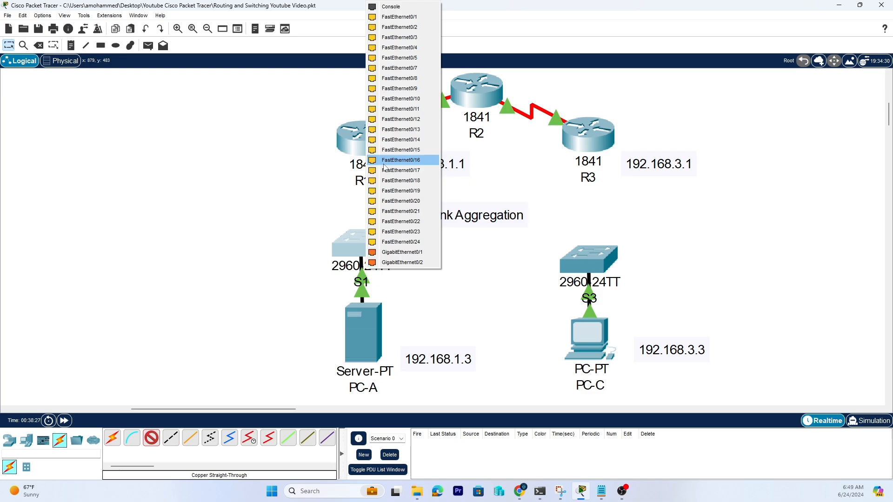
click(398, 17)
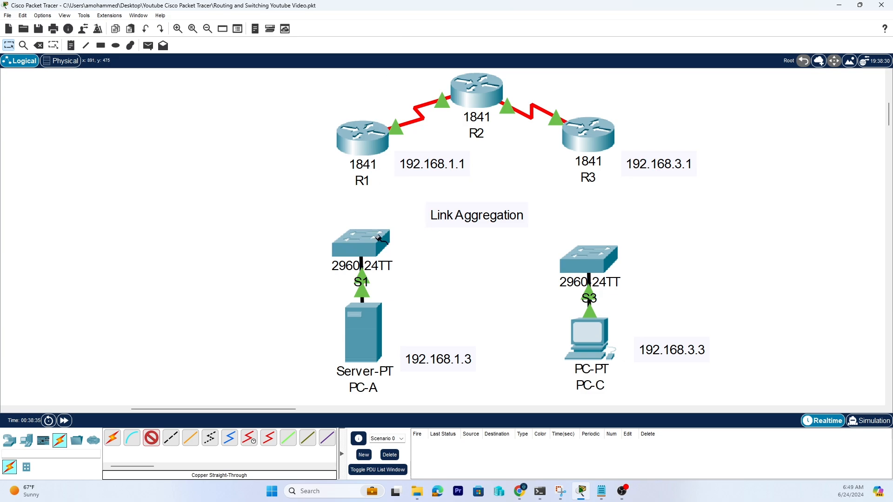
click(593, 254)
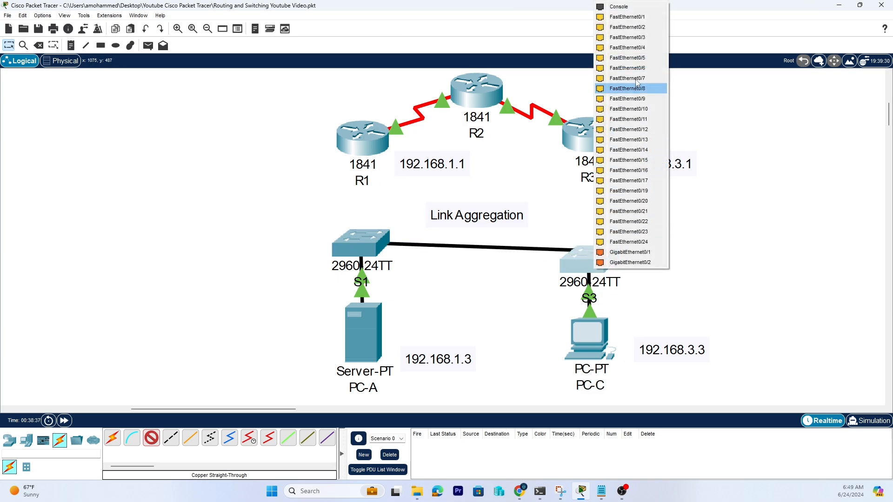
click(636, 19)
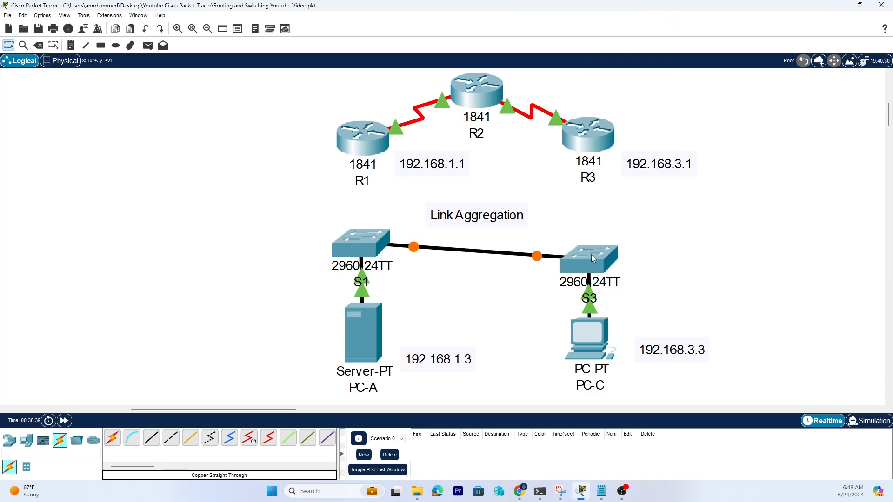
drag(590, 252, 592, 241)
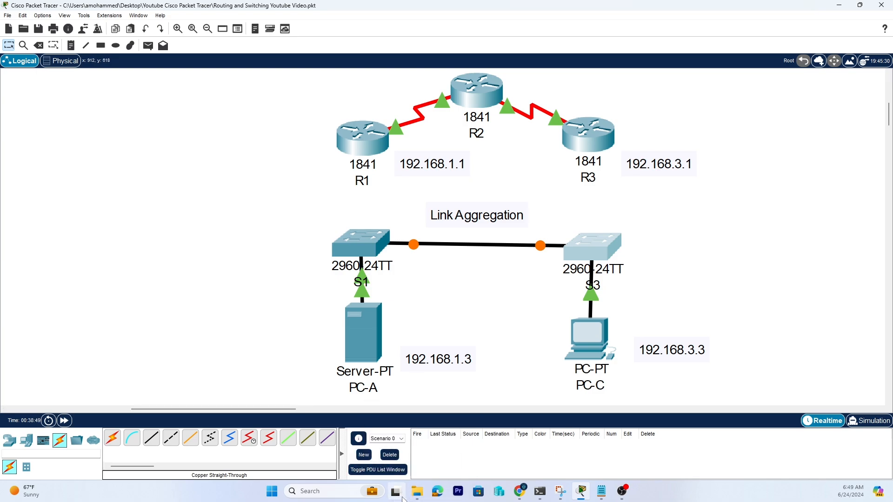
- Add a second copper straight-through cable from S1 FastEthernet0/2 to S3 FastEthernet0/2
click(151, 438)
click(363, 254)
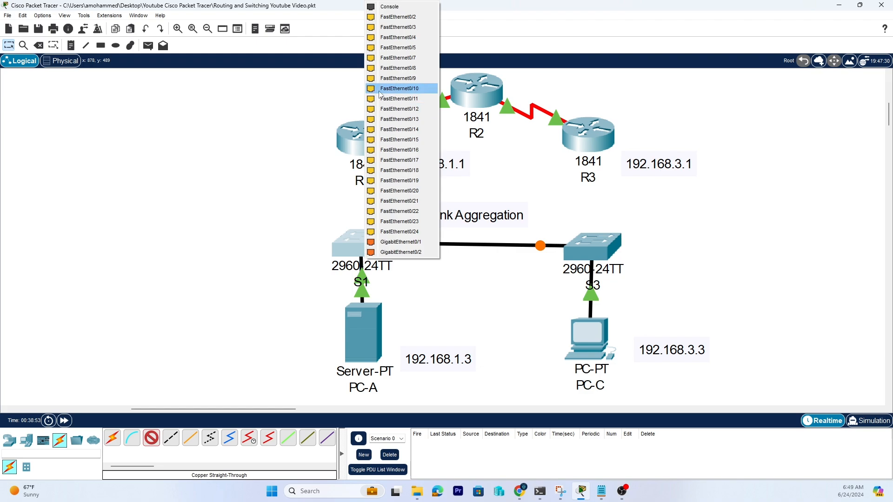
click(403, 27)
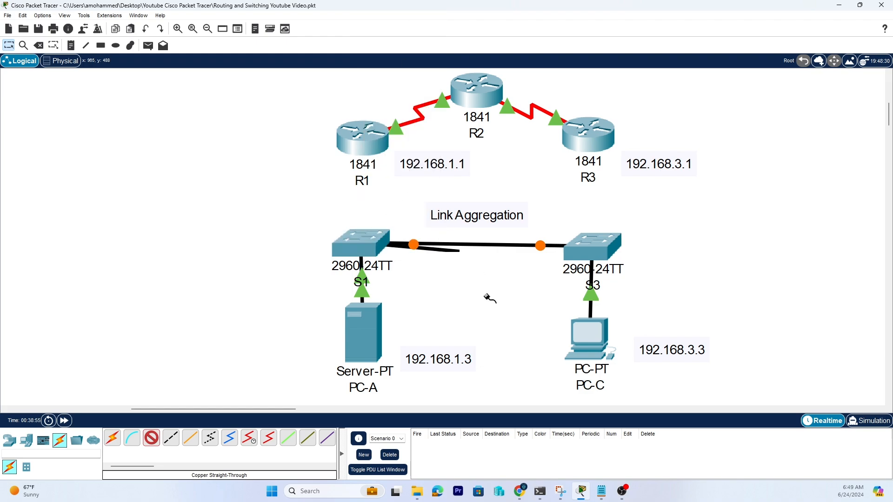
click(587, 248)
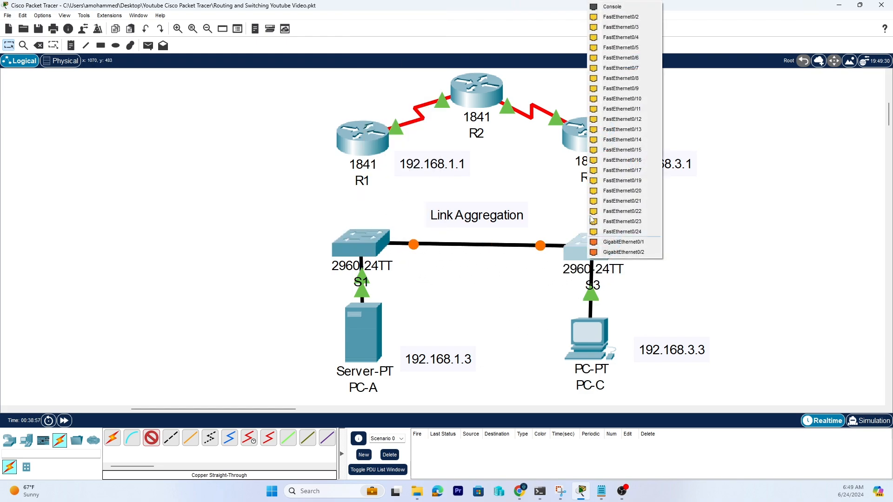
click(606, 18)
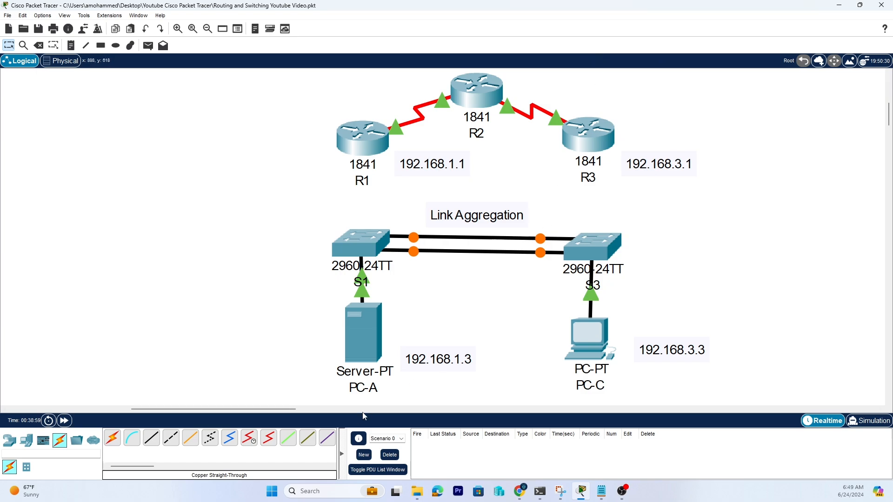
- Add a third copper straight-through cable from S1 FastEthernet0/3 to S3 FastEthernet0/3
click(151, 438)
click(371, 237)
click(394, 260)
click(602, 246)
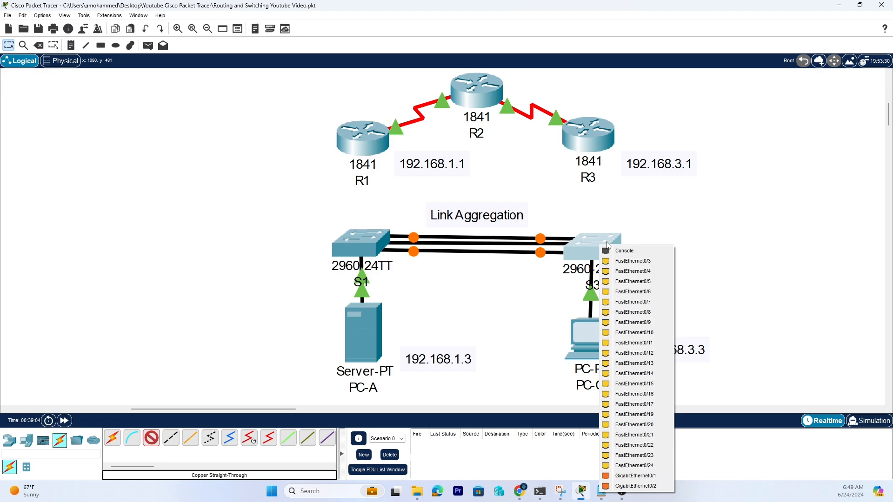
click(626, 264)
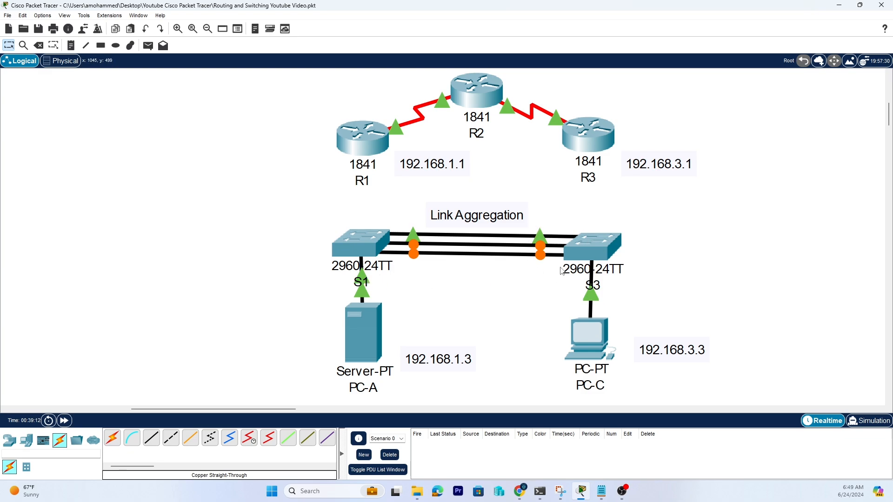
- Place the text notes "PAgP" and "LACP" one below the other beside switch S1
mouse_move(595, 271)
mouse_move(510, 248)
click(72, 46)
click(242, 211)
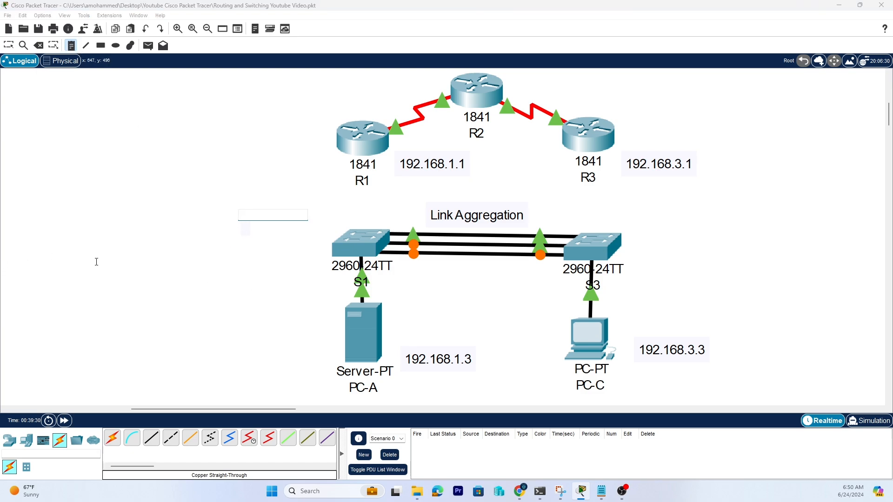
text(PAgP)
click(239, 245)
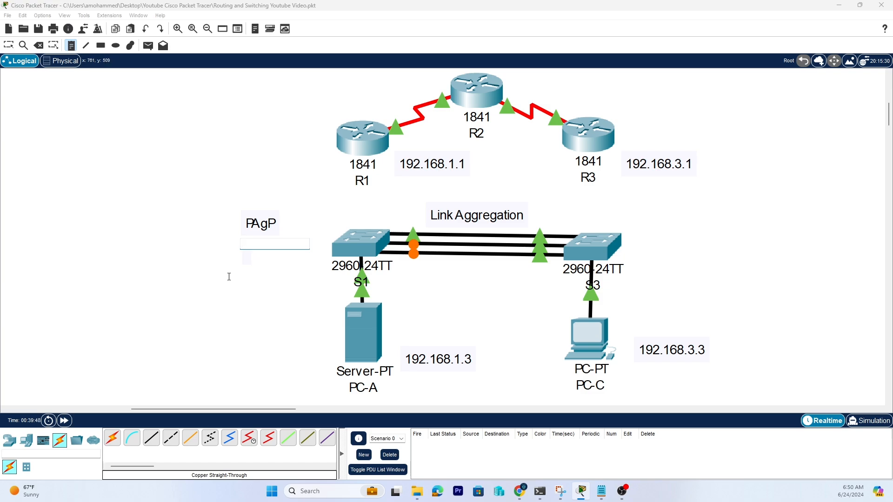
text(LACP)
click(724, 258)
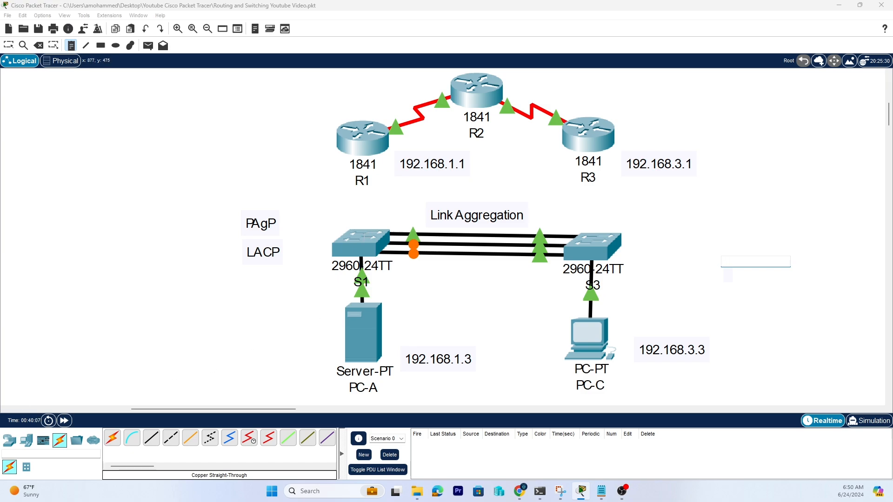
click(361, 241)
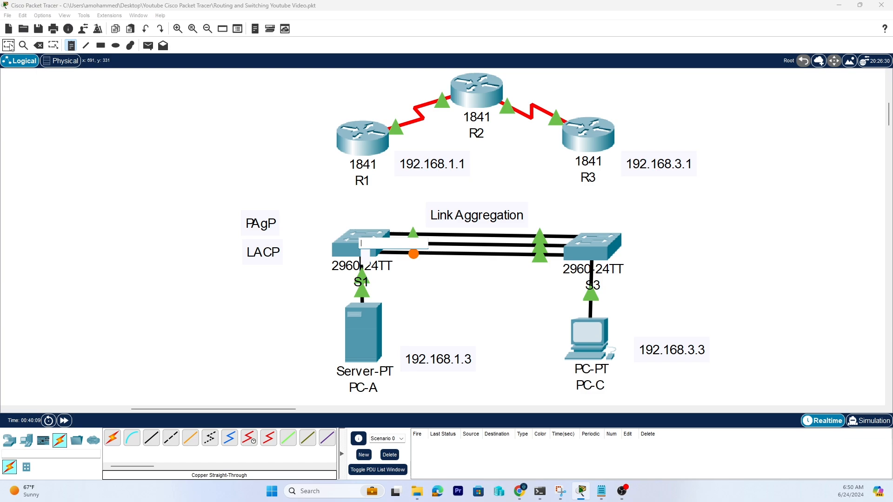
click(9, 46)
- Open the command line of switch S1 and enter global configuration mode with en and config t
click(361, 239)
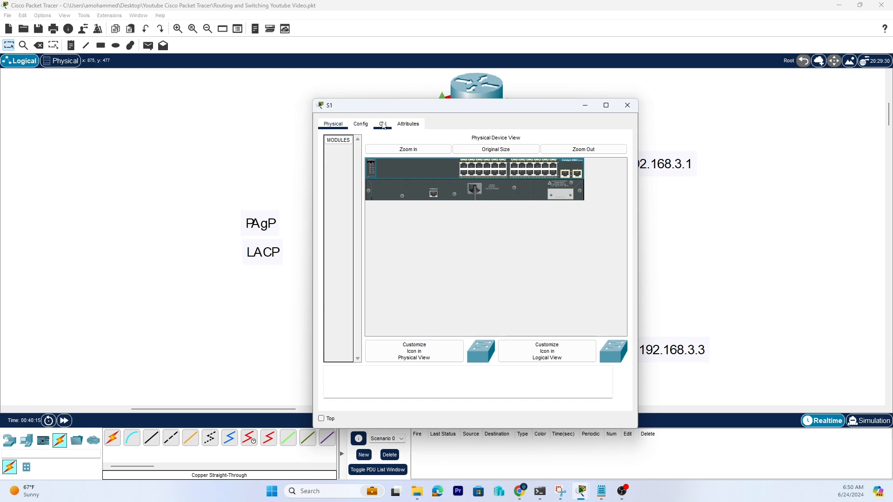
click(382, 124)
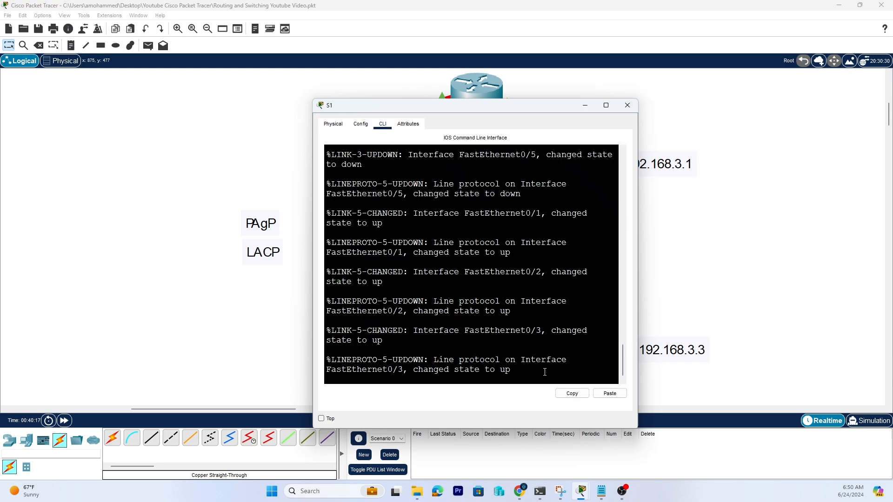
key(Return)
key(Return)
key(Return)
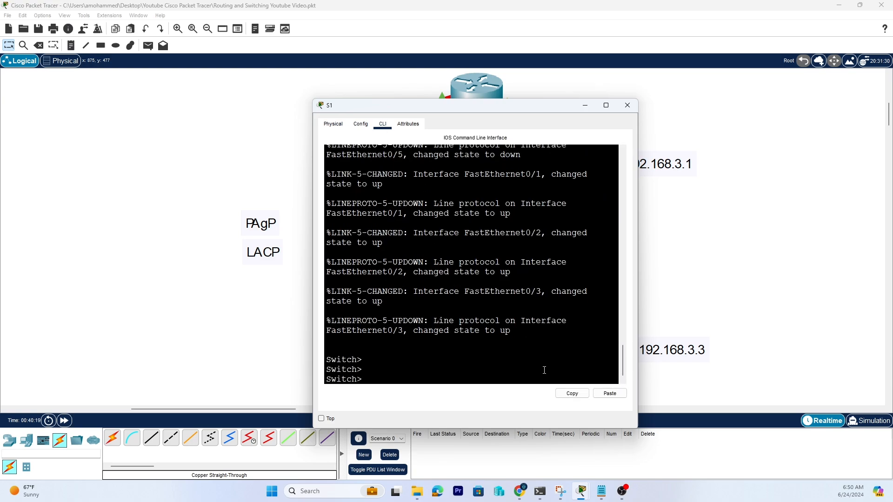
text(en)
key(Return)
text(confi)
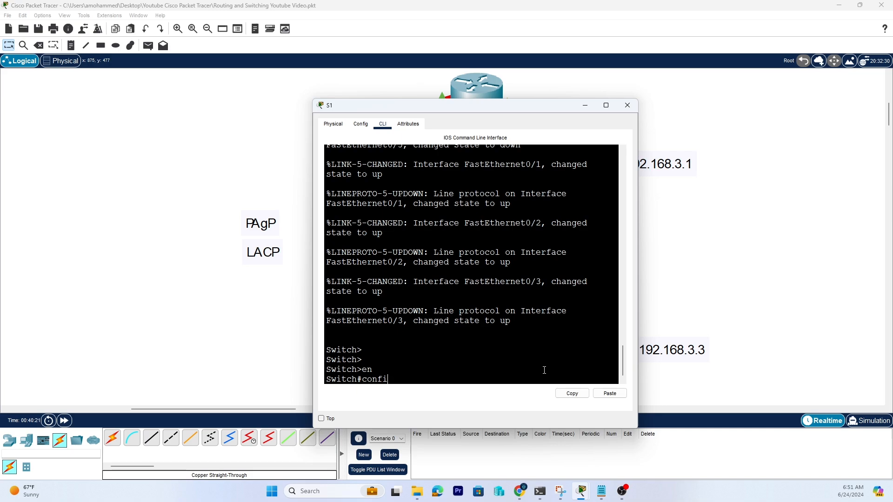
text(t)
key(BackSpace)
text(g t)
key(Return)
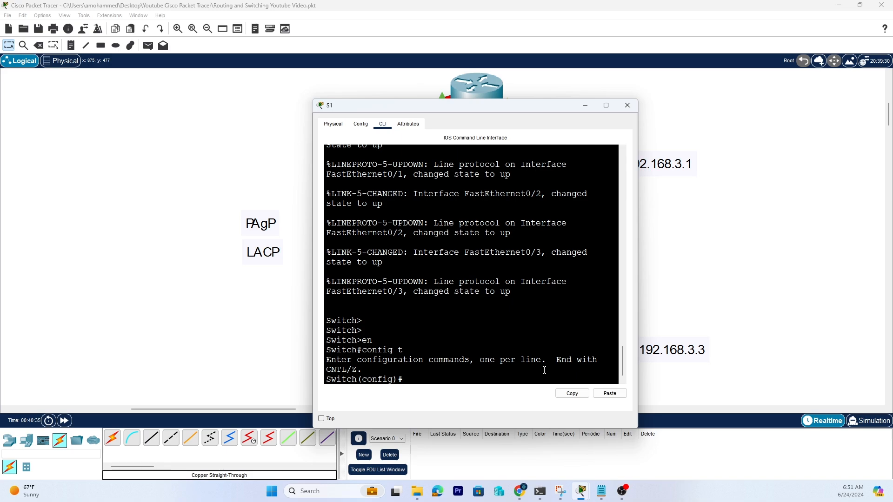
- Enter interface range configuration for FastEthernet 0/1-3 on S1
text(inter g)
key(Tab)
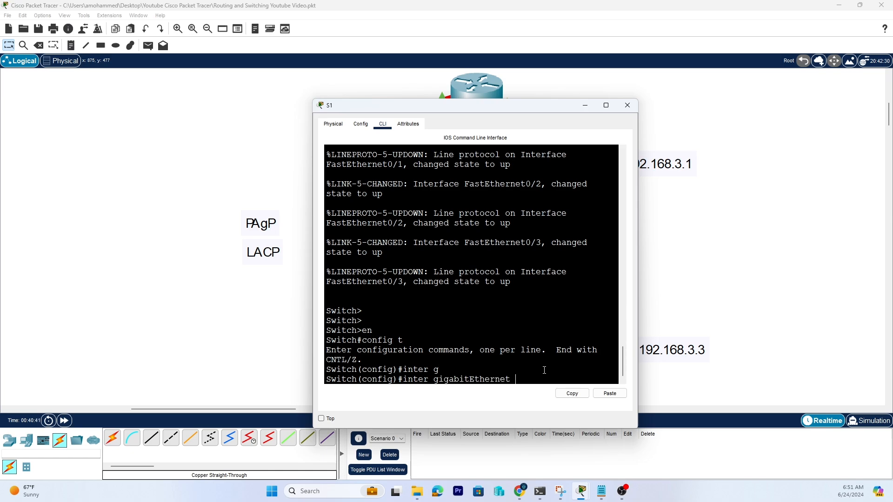
key(BackSpace)
key(BackSpace)
key(BackSpace)
key(BackSpace)
key(BackSpace)
key(BackSpace)
key(BackSpace)
key(BackSpace)
key(BackSpace)
key(BackSpace)
key(BackSpace)
key(BackSpace)
key(BackSpace)
key(BackSpace)
key(BackSpace)
text(range)
text(fa)
key(Tab)
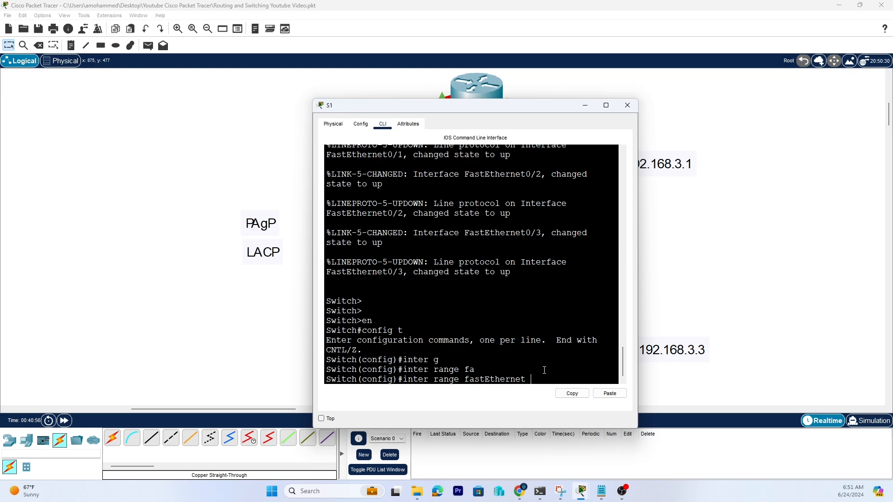
text(1)
key(BackSpace)
text(0/1-3)
key(Return)
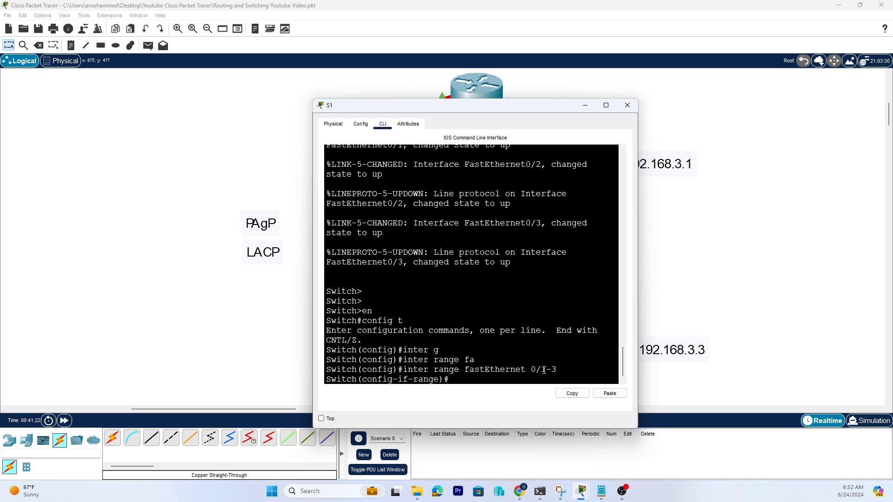
- Begin the command channel-group 1 mode for the interface range and list its available mode options
text(channe)
key(Tab)
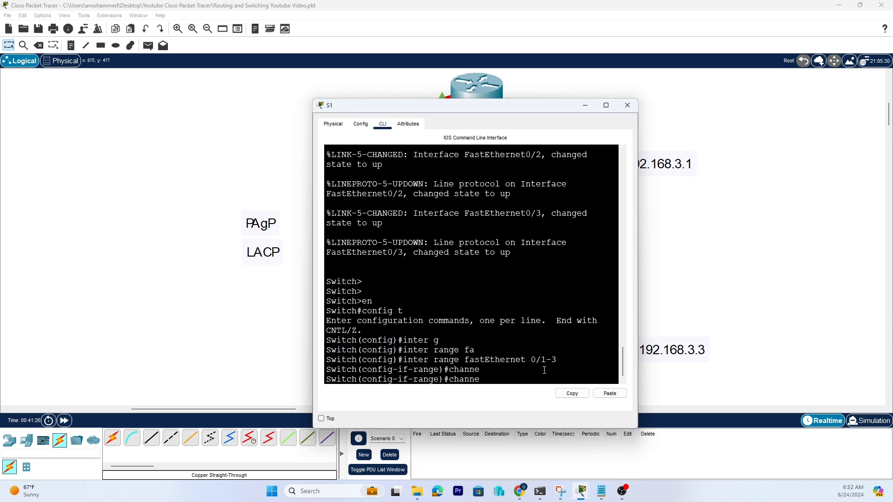
text(l-group 1)
text(mon)
key(BackSpace)
text(de ?)
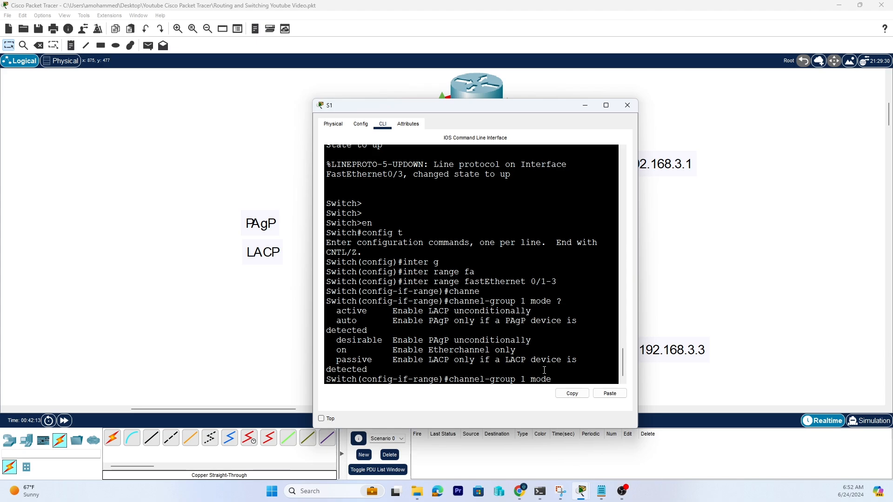
- Examine the LACP and PAgP mode combination table in Snipping Tool and return to S1's command line
click(561, 490)
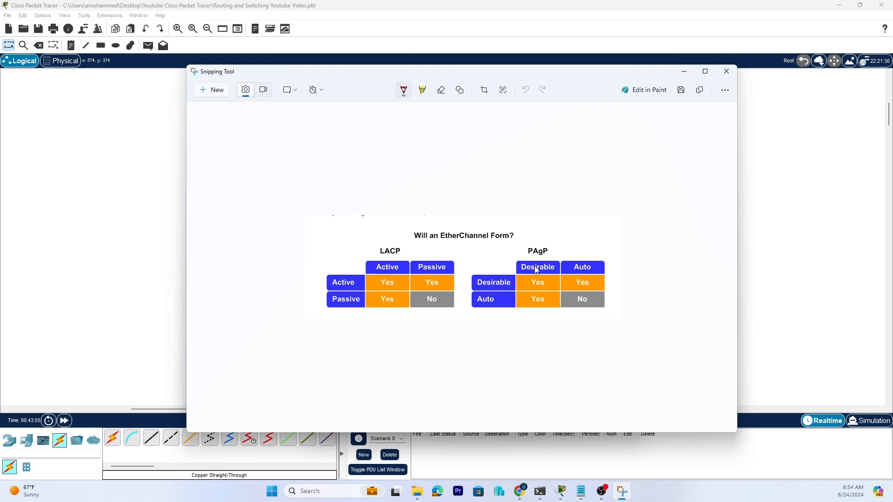
drag(578, 79, 600, 424)
click(566, 381)
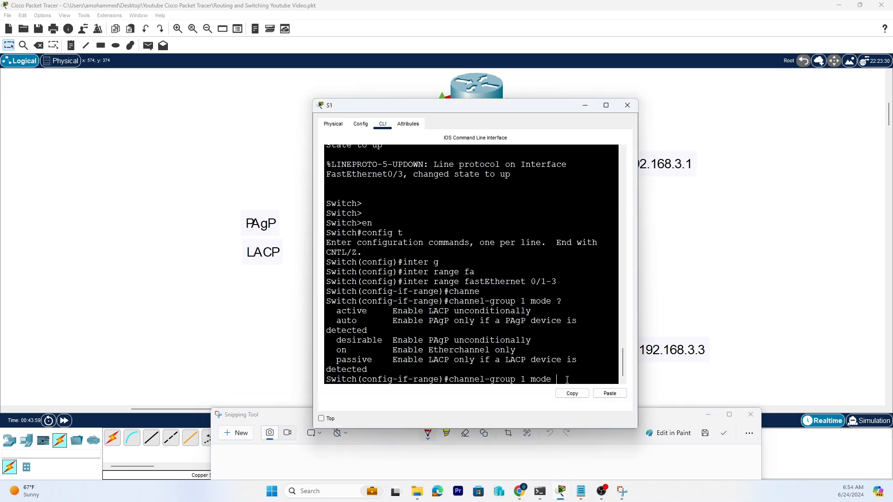
- Complete the channel-group 1 mode command with desirable for FastEthernet 0/1-3 on S1, checking for further options before running it
text(desir)
key(Tab)
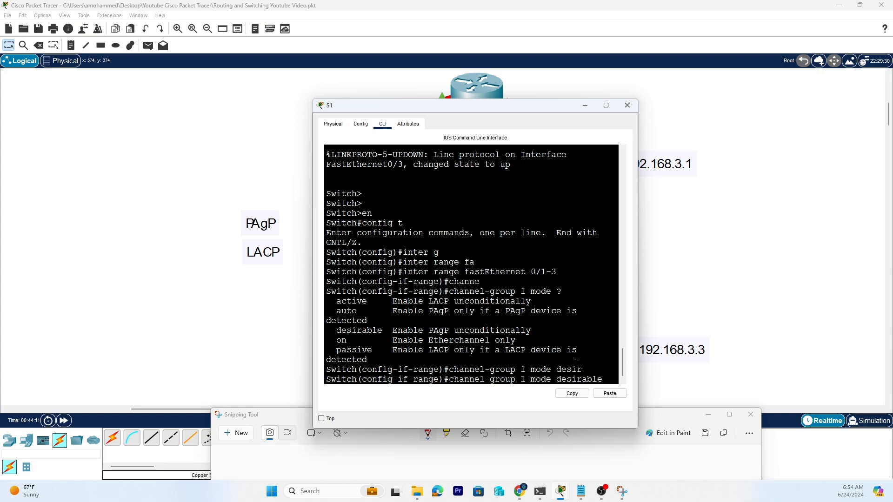
text(?)
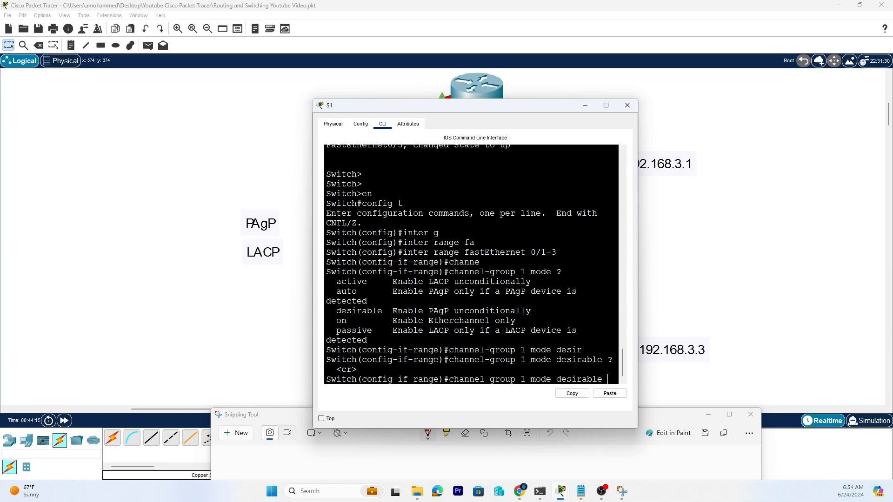
key(Return)
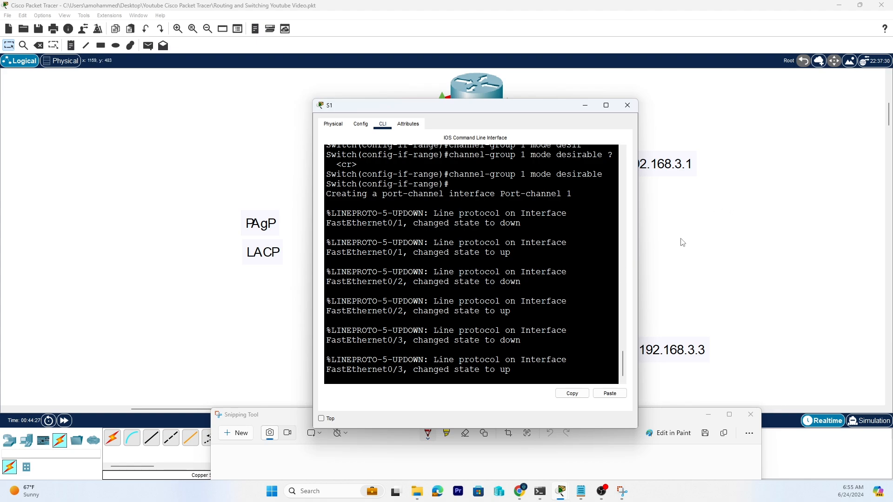
- Open the command line of switch S3 and enter global configuration mode with en and configure t
drag(497, 109, 234, 93)
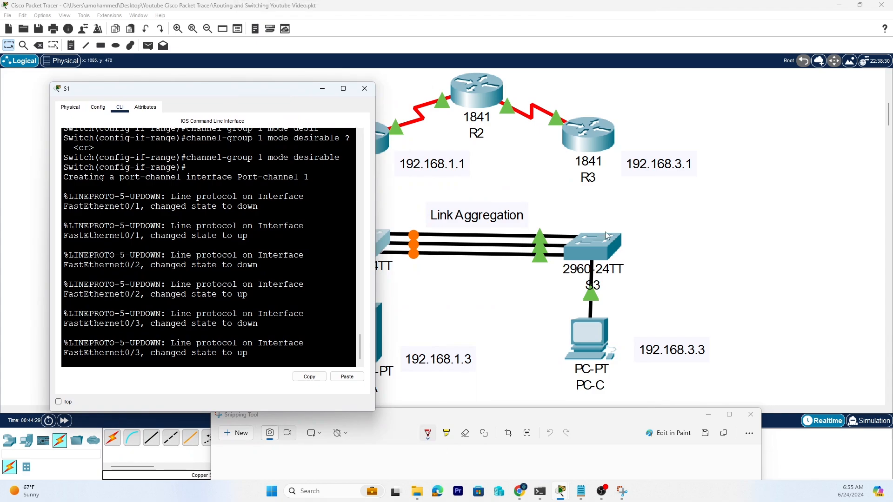
click(596, 248)
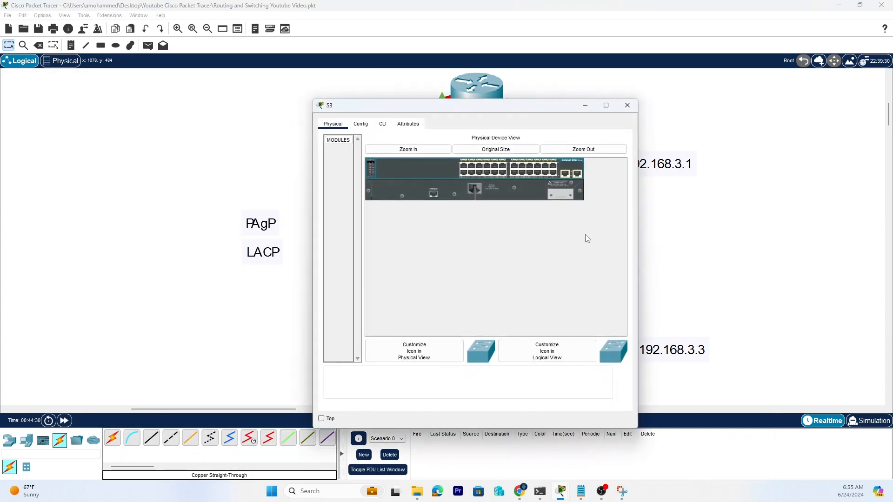
click(382, 124)
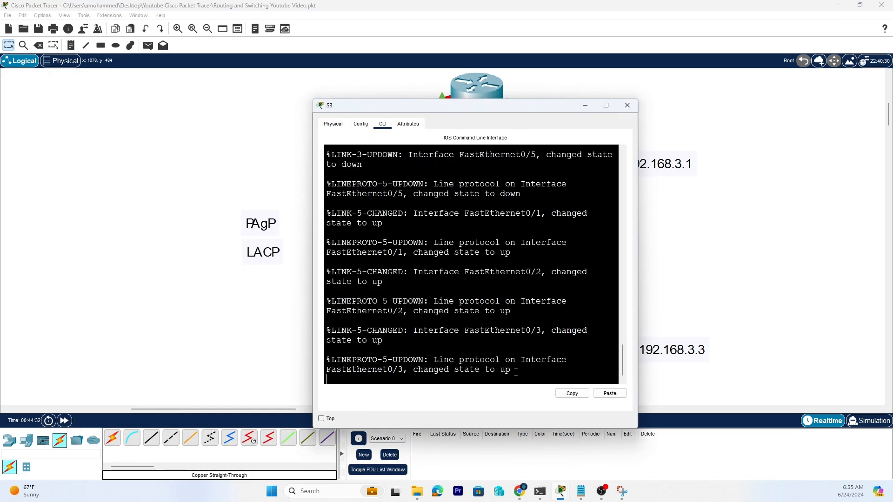
key(Return)
key(Return)
text(en)
key(Return)
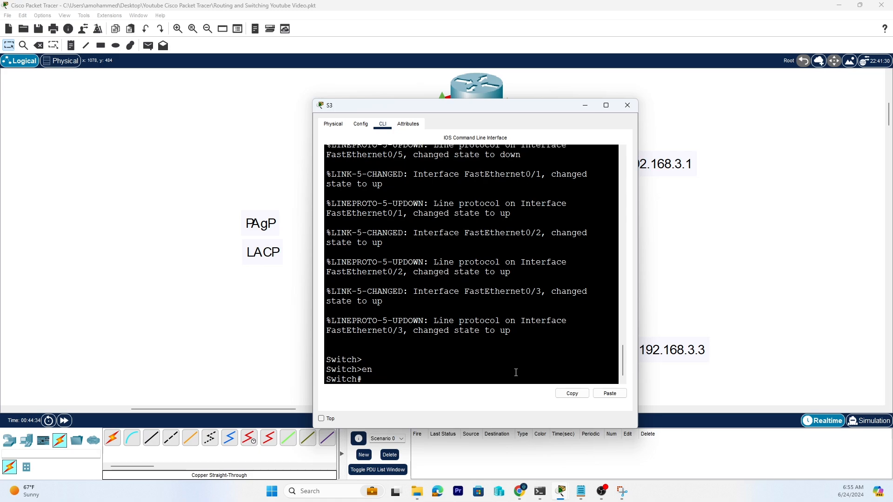
text(config rt)
key(BackSpace)
key(BackSpace)
text(ure t)
key(Return)
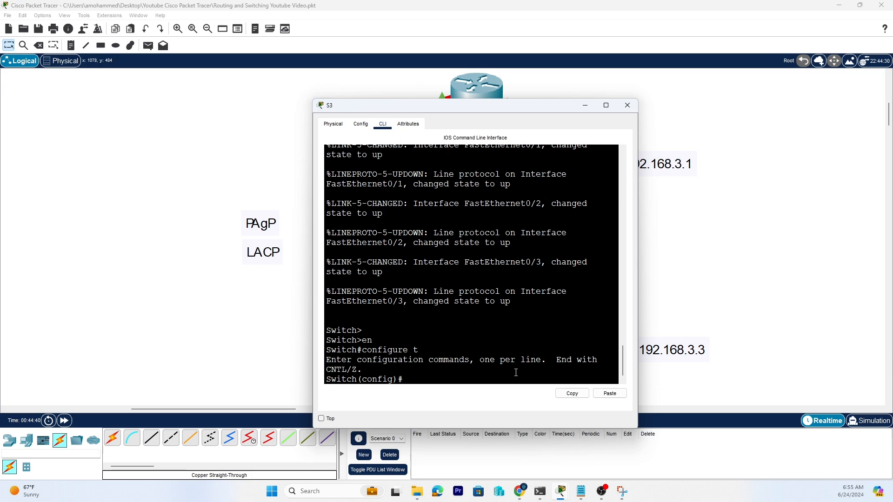
- Enter interface range configuration for fa0/1-3 on S3 and begin the command channel-group 1 mode
text(int range fa0/1-3)
key(Return)
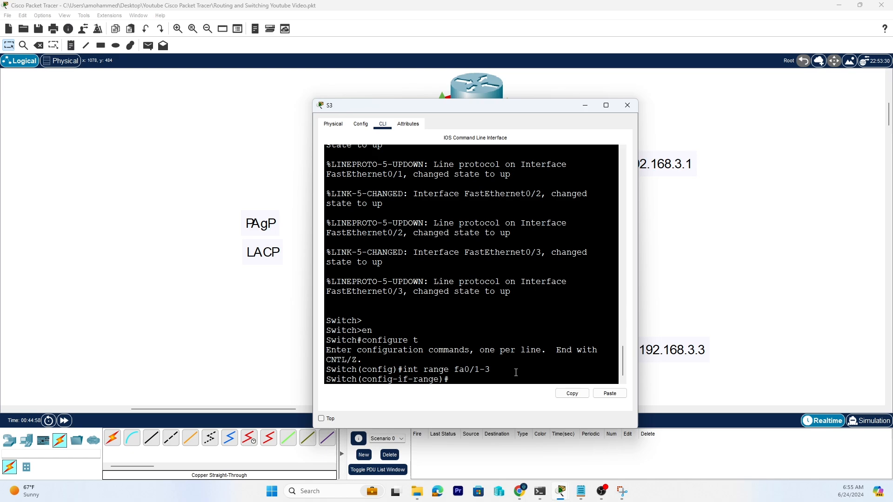
text(chan)
key(Tab)
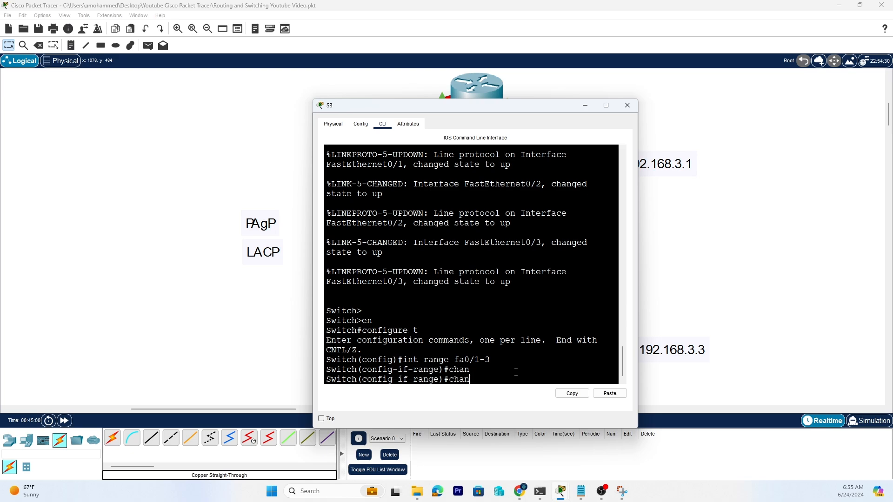
text(nel-group 1 mode)
- Consult the EtherChannel mode table in Snipping Tool and complete S3's channel-group 1 command with desirable mode
click(526, 419)
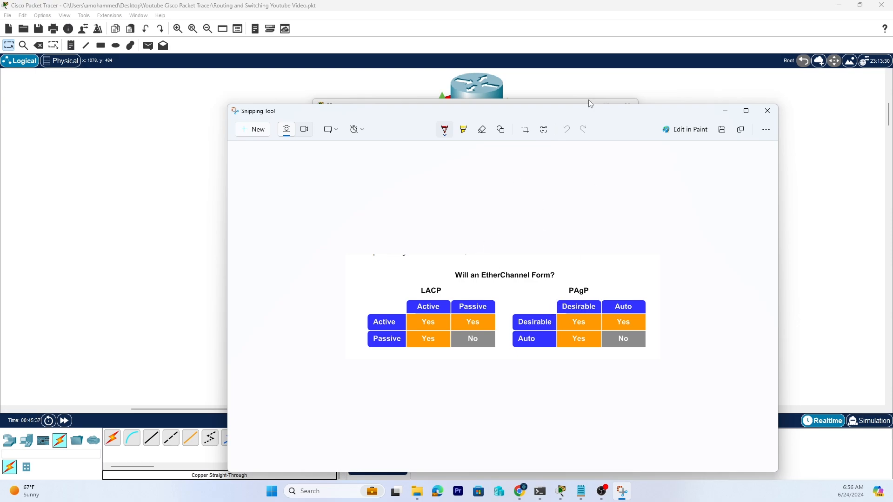
drag(595, 116, 503, 448)
click(558, 381)
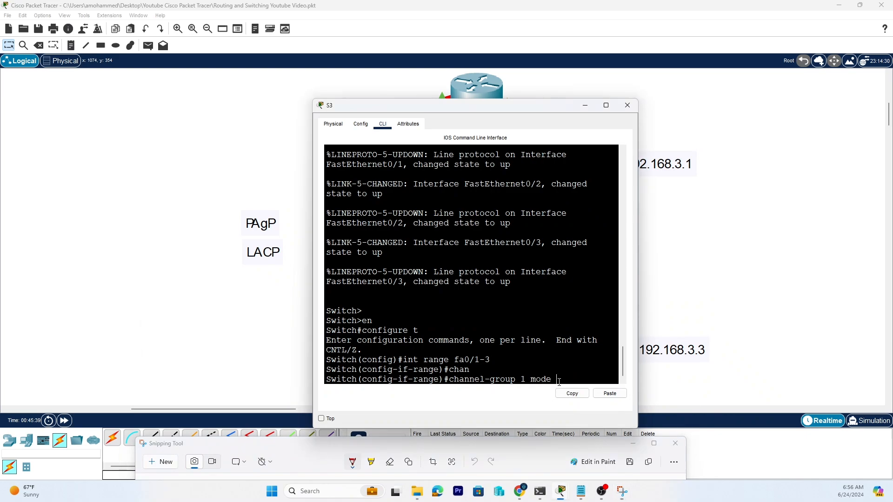
text(se)
key(BackSpace)
key(BackSpace)
text(desir)
key(Tab)
key(Return)
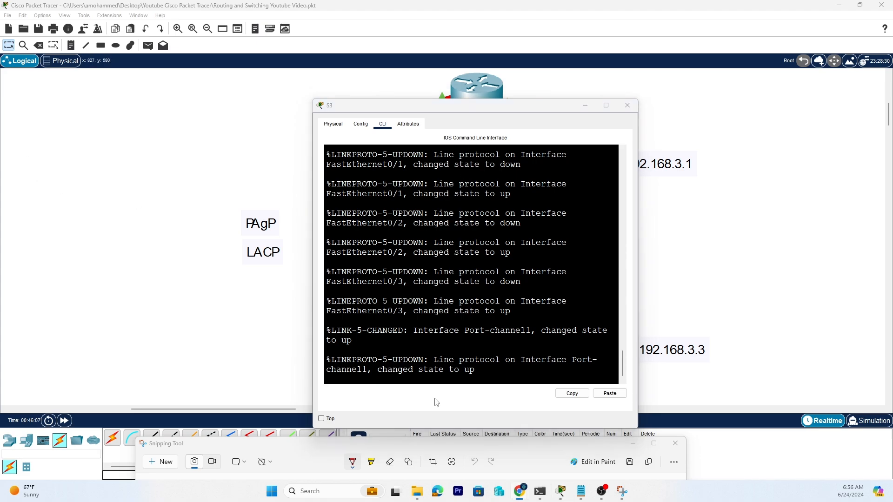
- Leave interface range configuration on S3 with exit, returning to global configuration mode
click(494, 372)
key(Return)
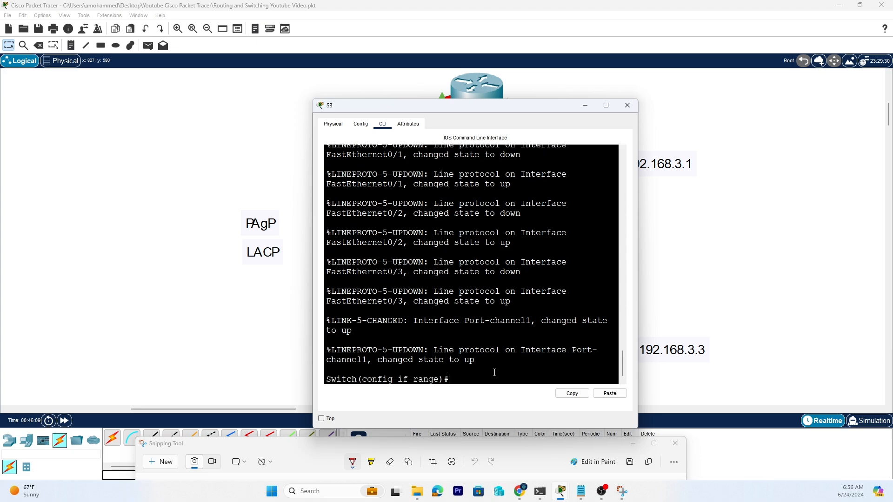
text(exit)
key(Return)
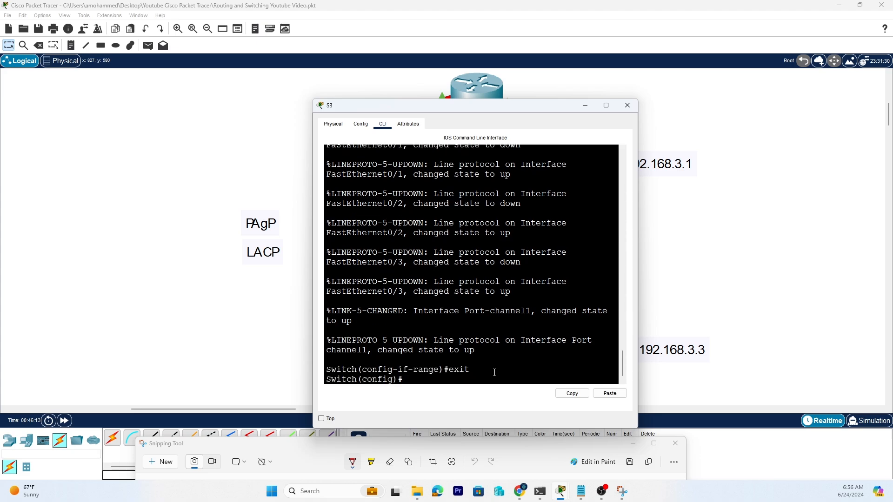
text(show ether)
key(Tab)
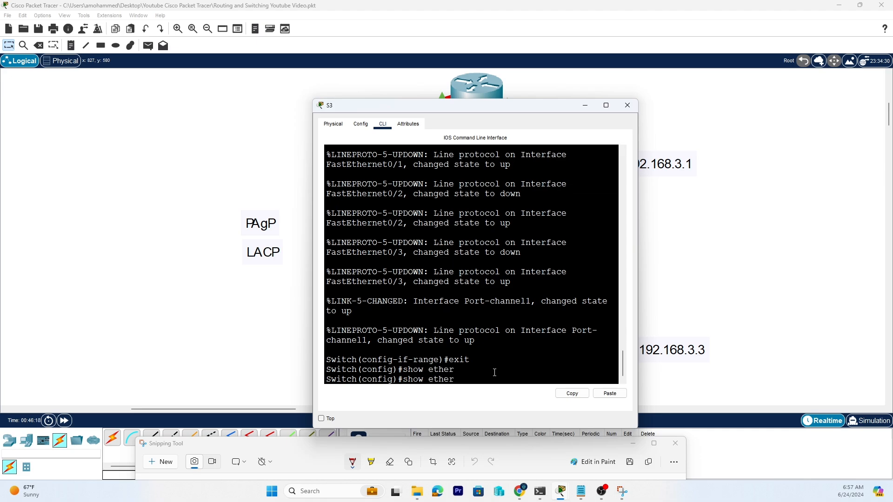
key(Tab)
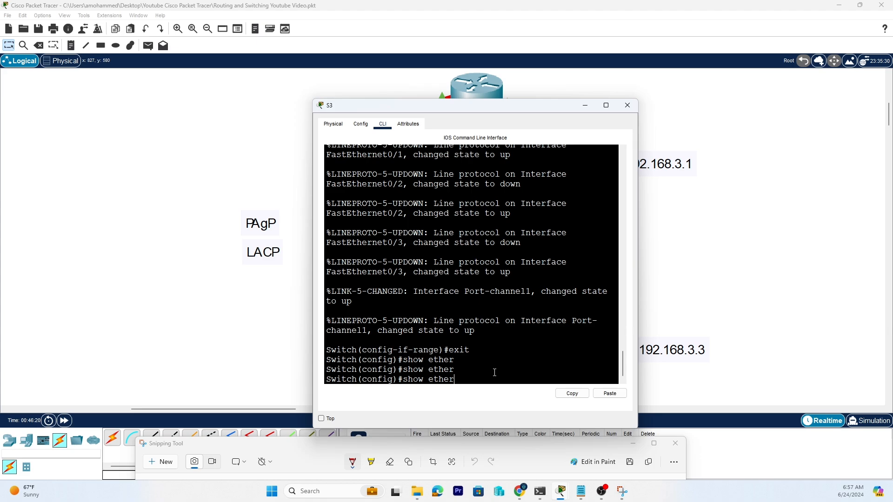
text(challe)
key(BackSpace)
key(BackSpace)
key(BackSpace)
key(BackSpace)
key(BackSpace)
key(BackSpace)
key(BackSpace)
key(BackSpace)
key(BackSpace)
key(BackSpace)
key(BackSpace)
key(BackSpace)
key(BackSpace)
key(BackSpace)
key(BackSpace)
key(BackSpace)
- Exit to privileged mode on S3, run show etherchannel summary and examine the protocol and bundled ports
text(exit)
key(Return)
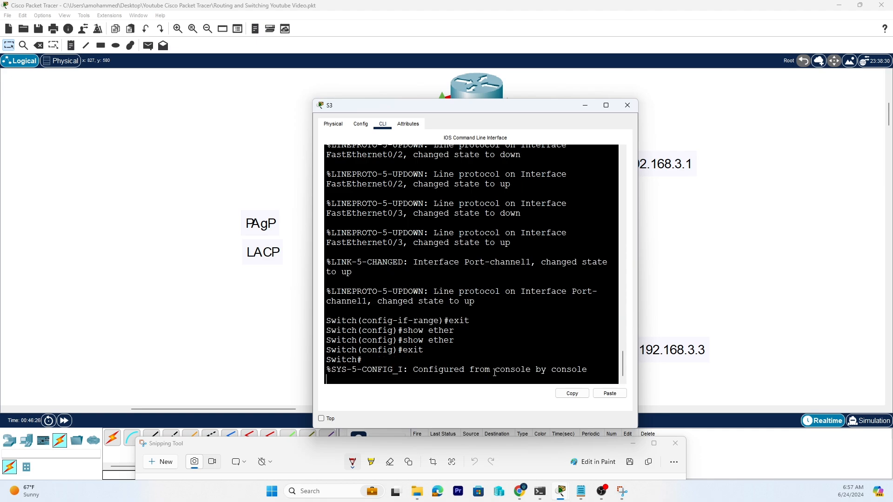
key(Return)
text(show eth)
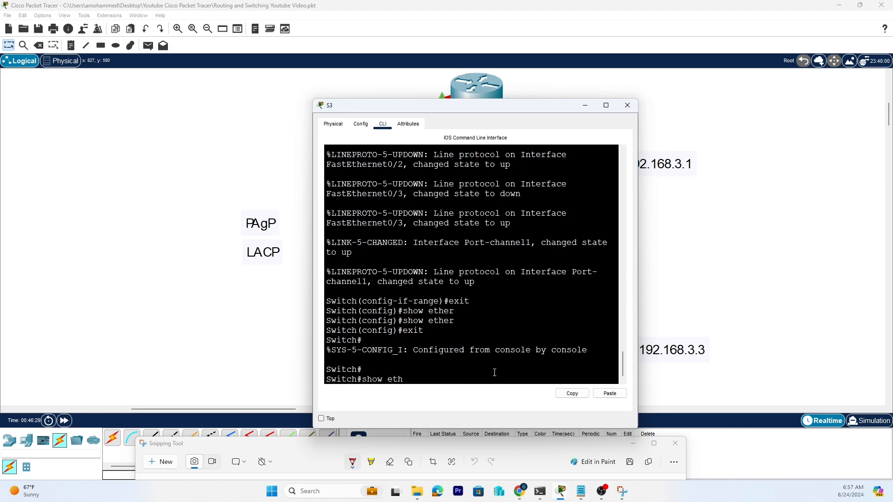
key(Tab)
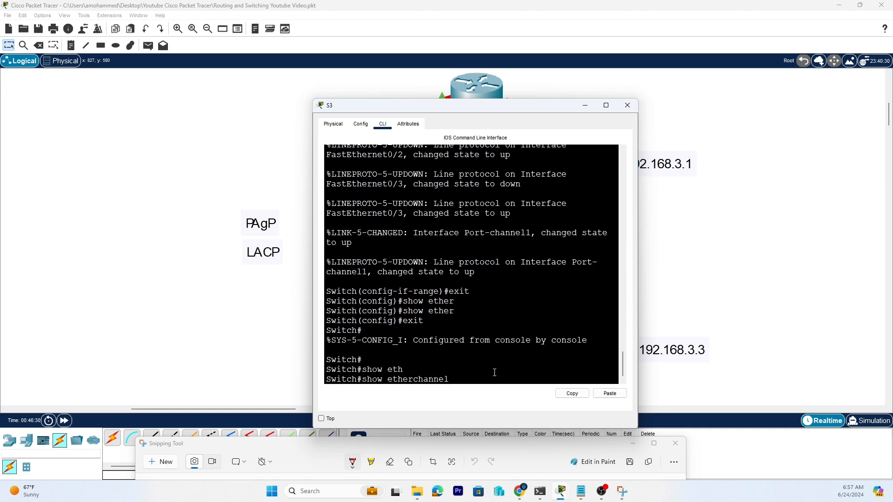
text(su)
key(Tab)
key(Return)
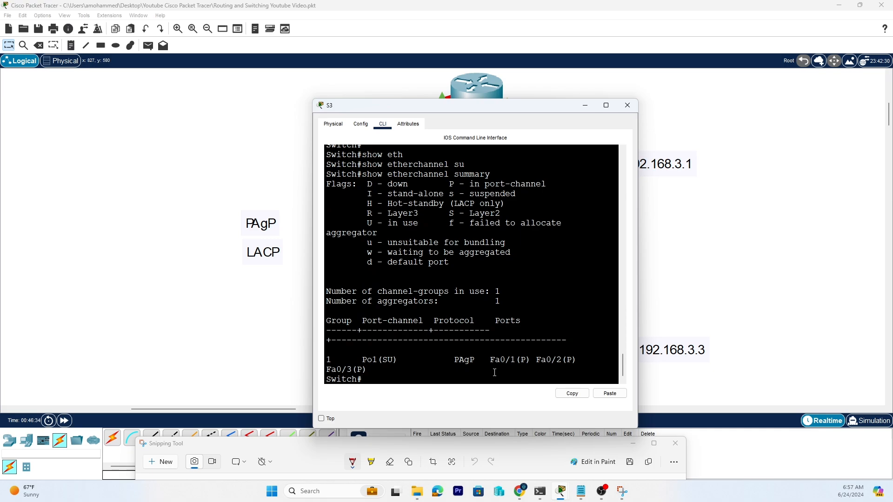
drag(486, 362, 462, 368)
- Run show etherchannel port-channel on S3 and page through to the end of its output
click(403, 372)
text(show ethr)
key(Tab)
key(BackSpace)
text(e)
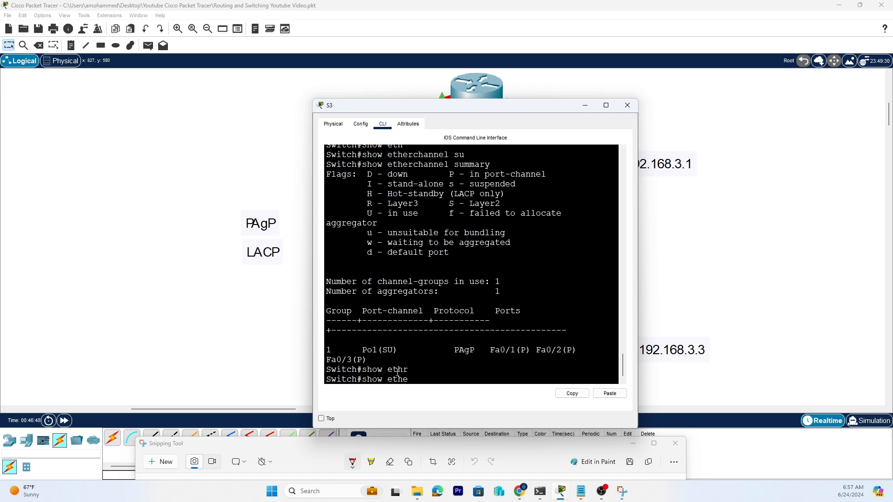
text(r)
key(Tab)
text(c)
key(Tab)
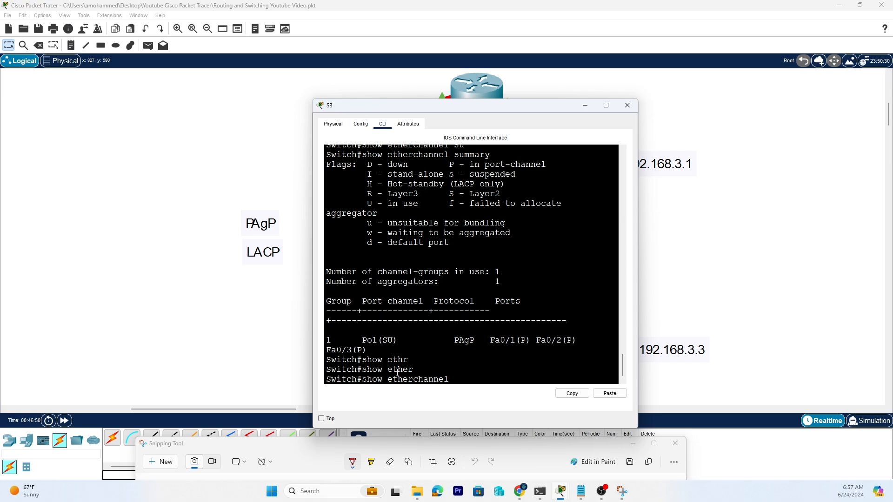
text(por)
key(Tab)
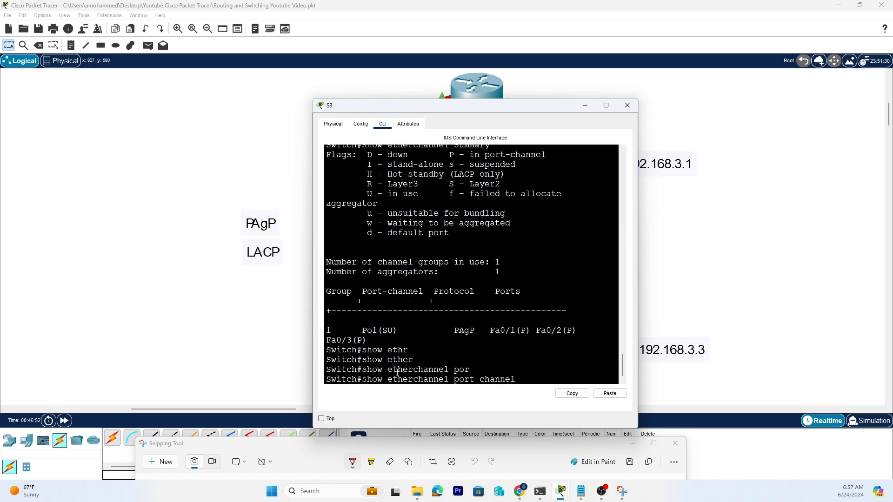
key(Return)
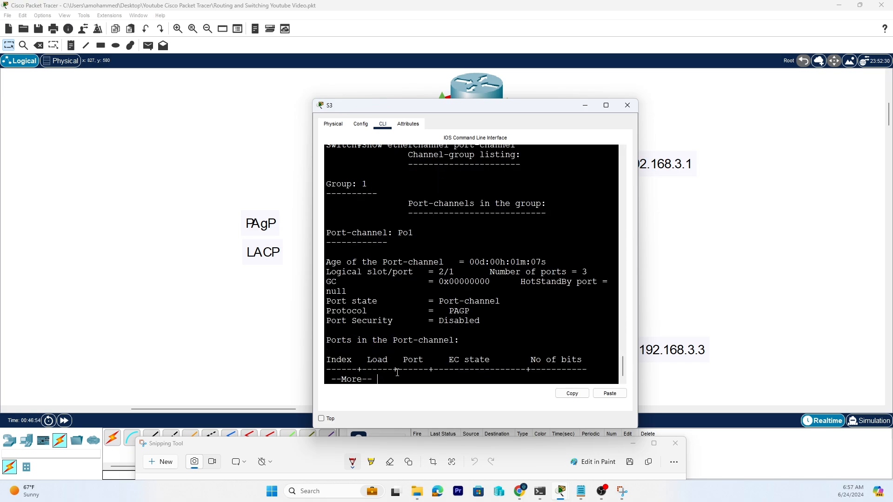
key(space)
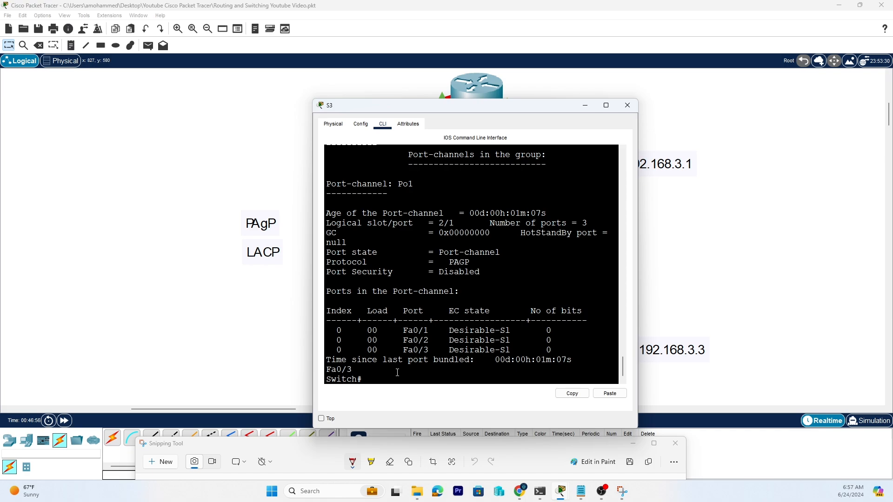
- Examine the Fa0/1 to Fa0/3 ports and their EC states in the port-channel output, then return to the S3 prompt
drag(398, 330, 438, 352)
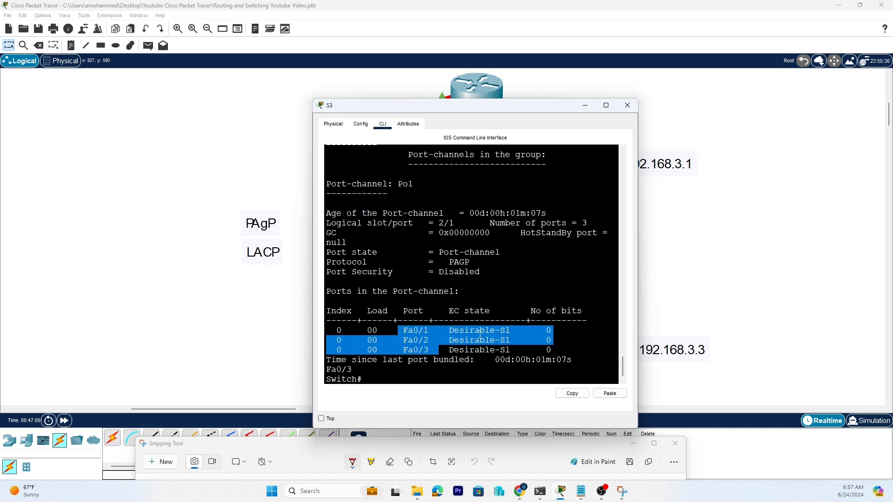
drag(514, 352, 444, 331)
drag(342, 106, 328, 114)
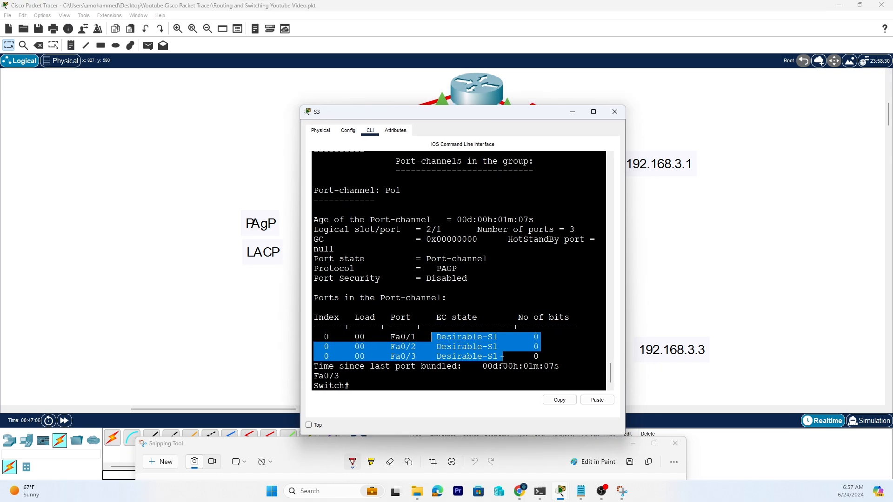
drag(497, 357, 436, 337)
click(375, 386)
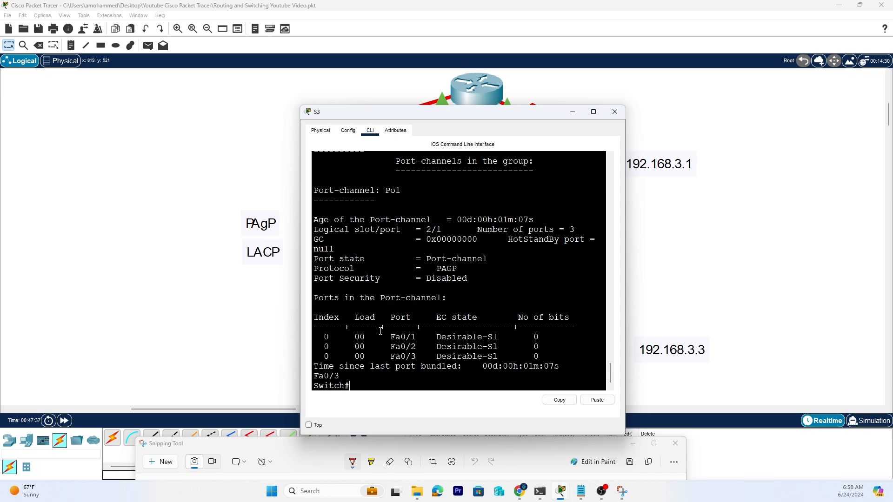
- Enter global configuration mode on S3 again with configure t
text(con)
text(fit)
text(gur)
text(e t)
key(Return)
- Try to remove the channel group from S3 in global configuration mode with no channel-group 1 mode desirable
text(channel-group 1 mode desirable)
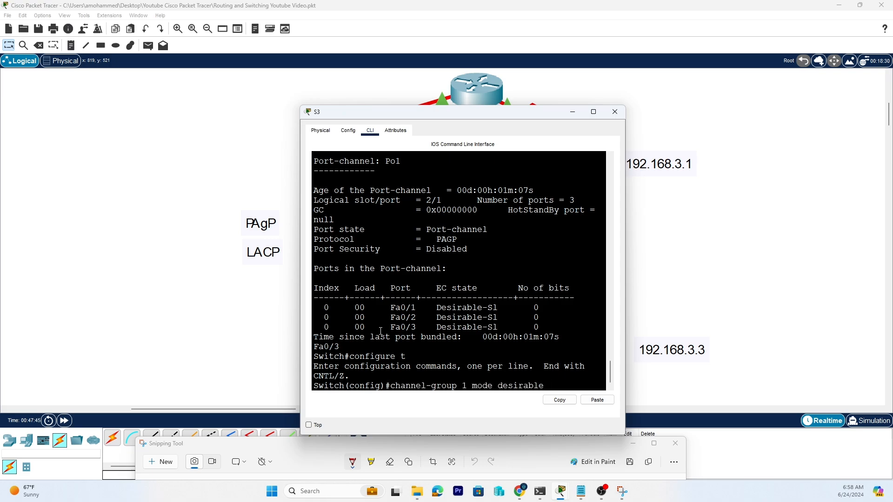
key(BackSpace)
key(BackSpace)
key(BackSpace)
key(BackSpace)
key(BackSpace)
key(BackSpace)
key(BackSpace)
key(BackSpace)
key(BackSpace)
text(a)
key(Up)
key(Down)
key(Down)
key(Up)
key(Home)
text(no)
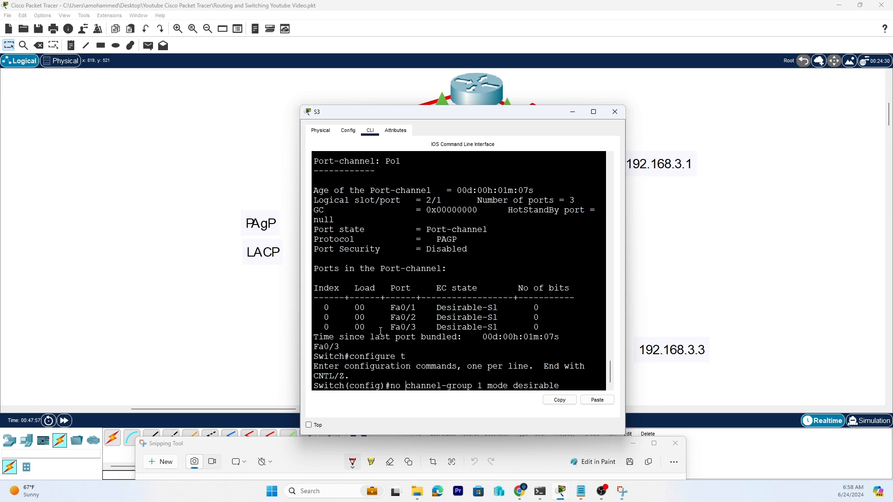
key(Return)
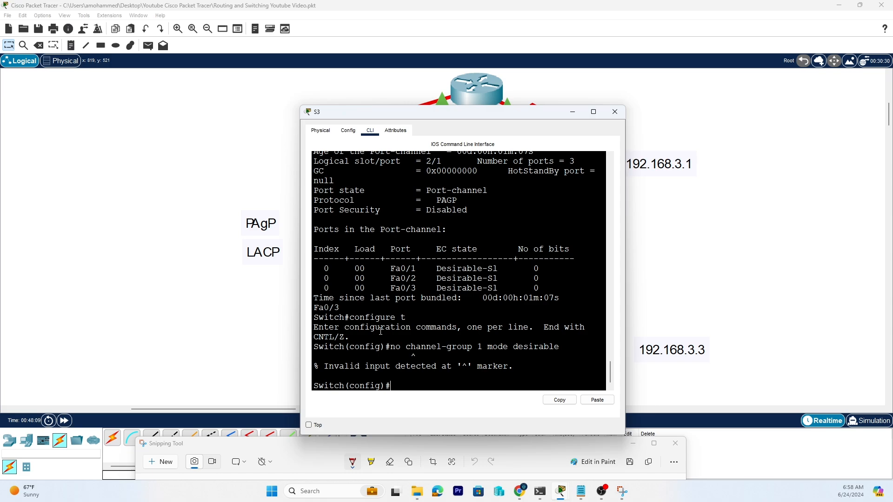
- Display S3's running configuration with do show run and look back through the earlier command output
text(do show run)
key(Return)
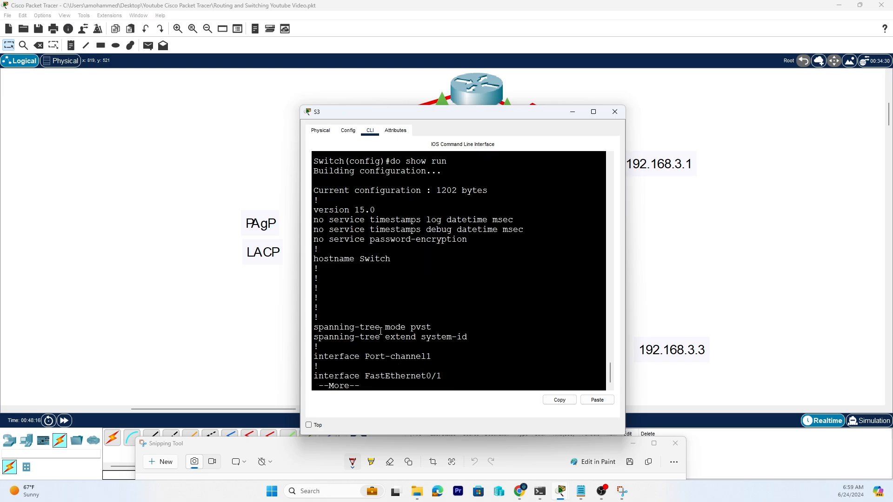
key(space)
scroll(381, 330, up, 15)
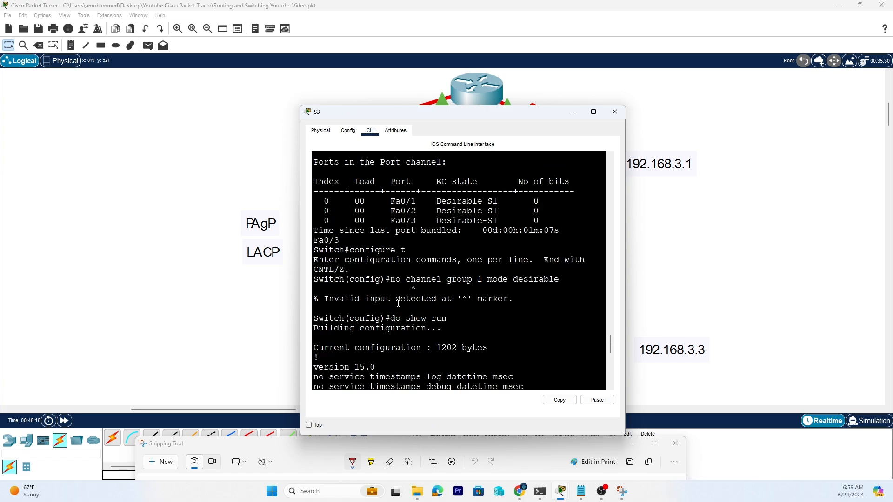
scroll(398, 302, up, 3)
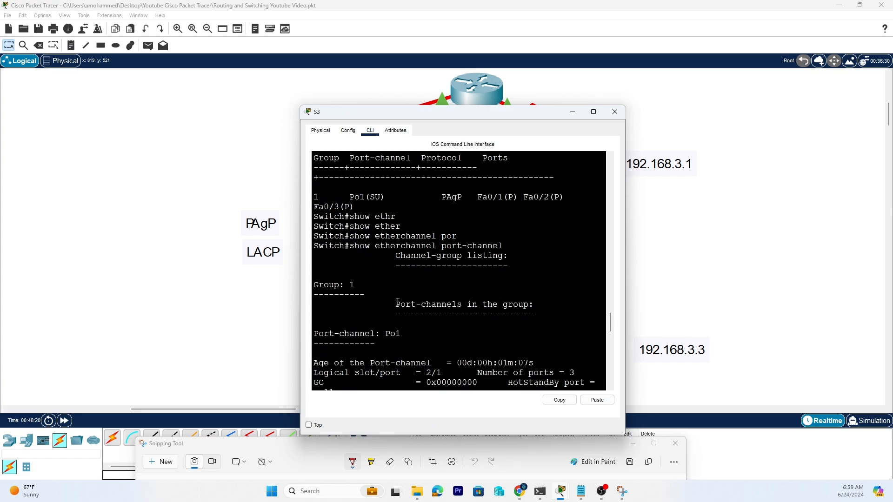
- Examine the channel-group settings of FastEthernet0/1 to 0/3 in S3's running configuration, paging through to its end
scroll(398, 302, up, 3)
scroll(398, 301, down, 20)
scroll(398, 302, down, 1)
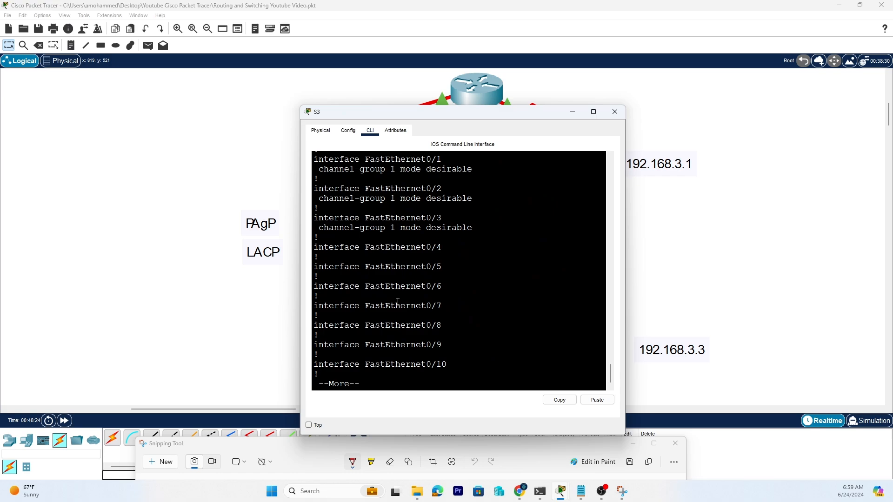
key(space)
key(space)
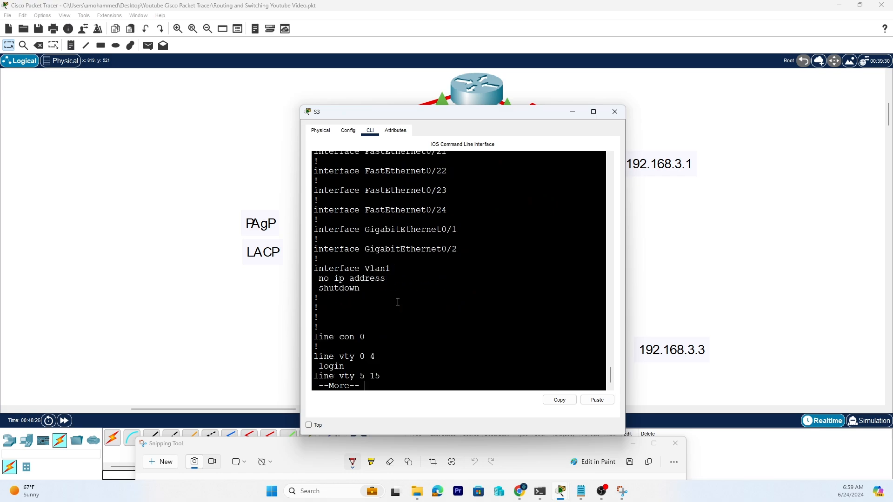
key(space)
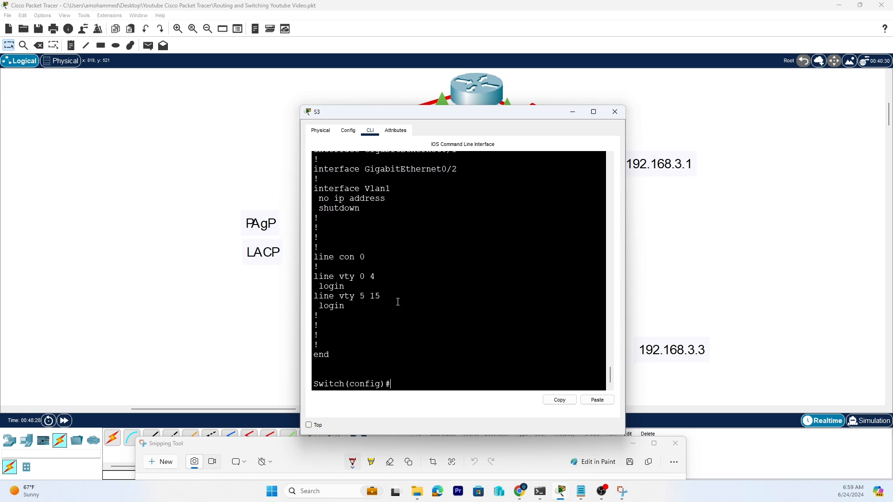
scroll(398, 302, up, 10)
scroll(397, 300, down, 3)
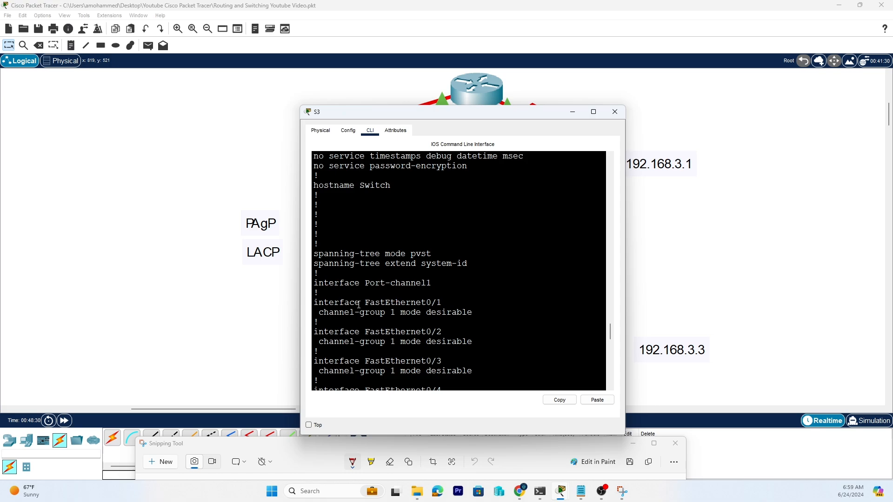
scroll(407, 355, down, 15)
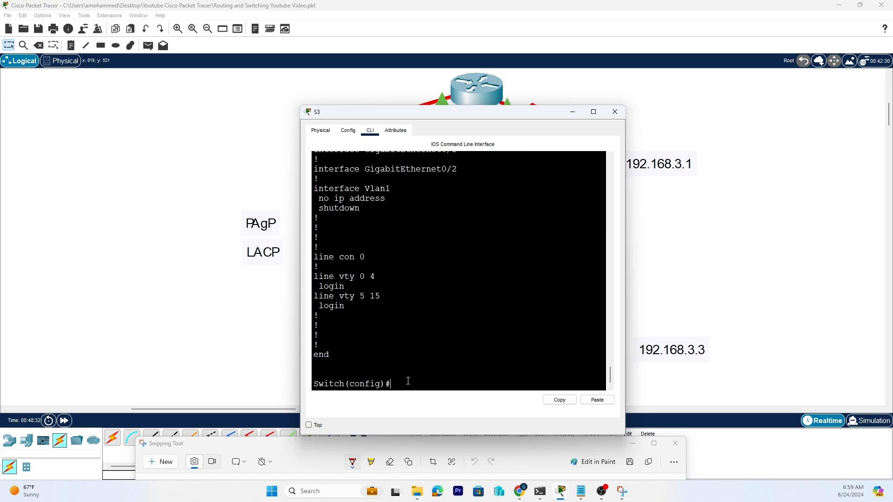
- Remove the channel group from S3's interface range fa0/1-3 with no channel-group 1 mode desirable
text(int range fa0/1-3)
key(Return)
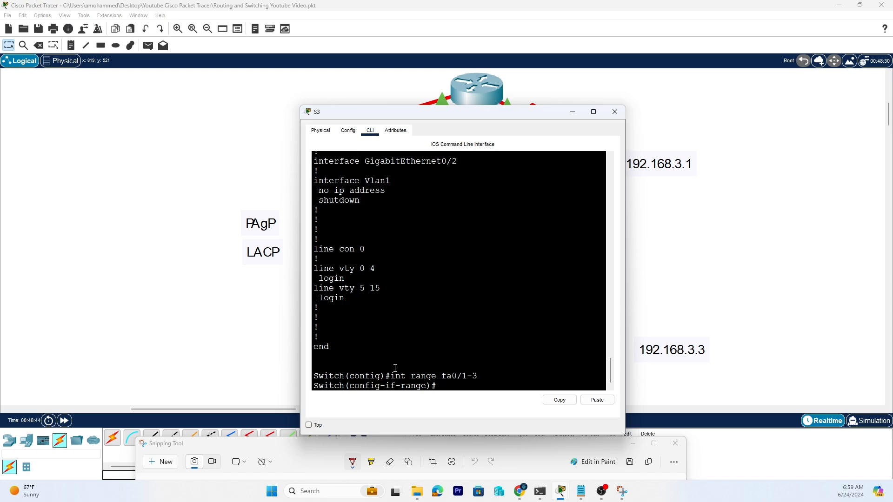
key(Up)
key(Up)
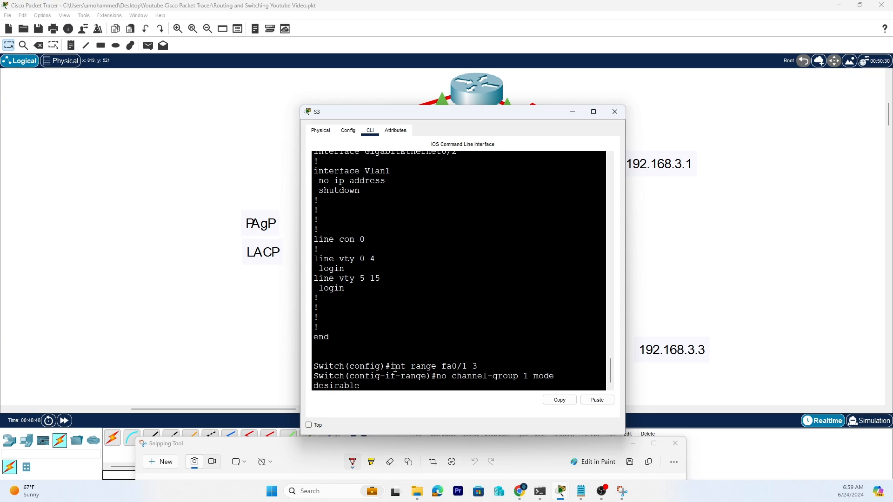
key(Return)
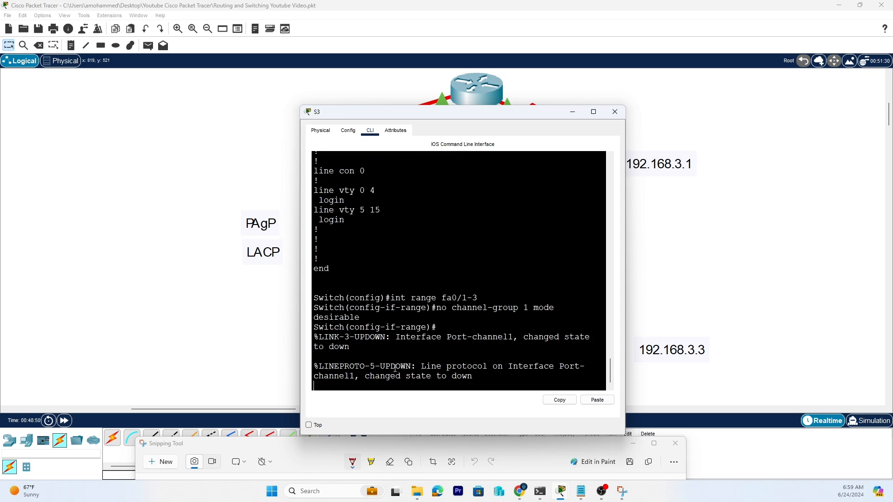
key(Return)
key(Return)
key(Return)
key(Return)
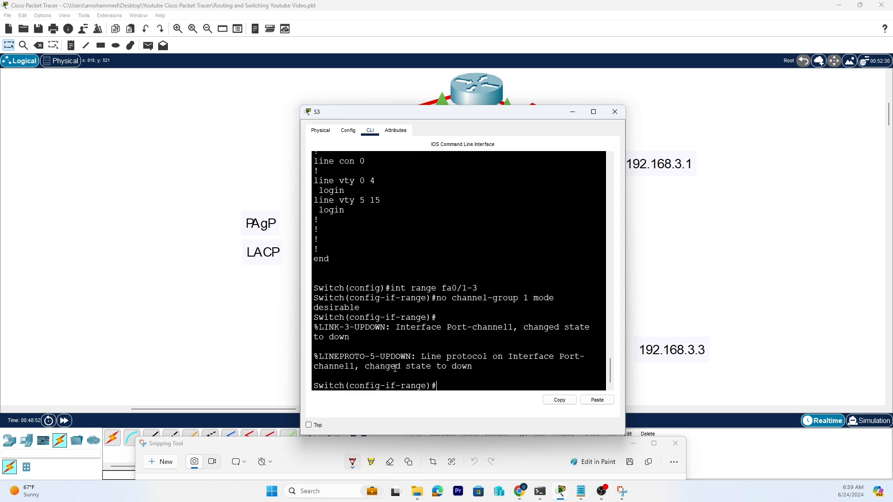
- Run no channel-group 1 mode auto on S3's interface range fa0/1-3
key(Up)
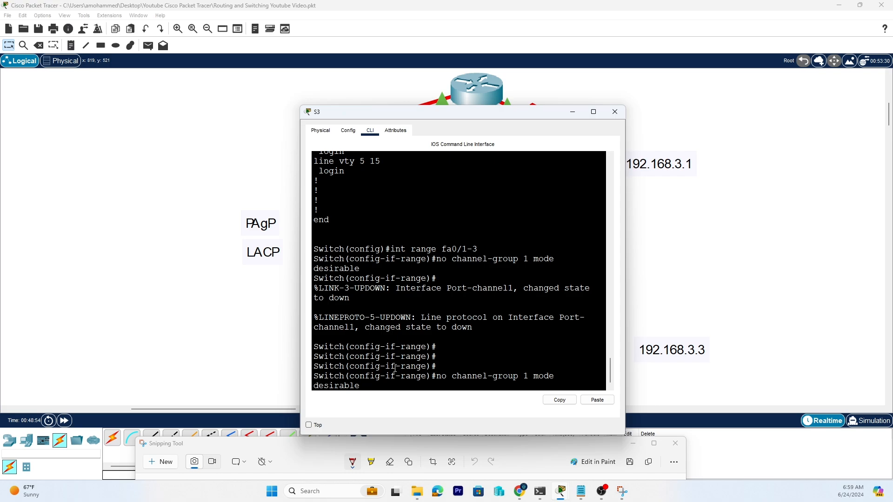
key(Up)
key(Down)
key(BackSpace)
key(BackSpace)
key(BackSpace)
key(BackSpace)
key(BackSpace)
key(BackSpace)
key(BackSpace)
key(BackSpace)
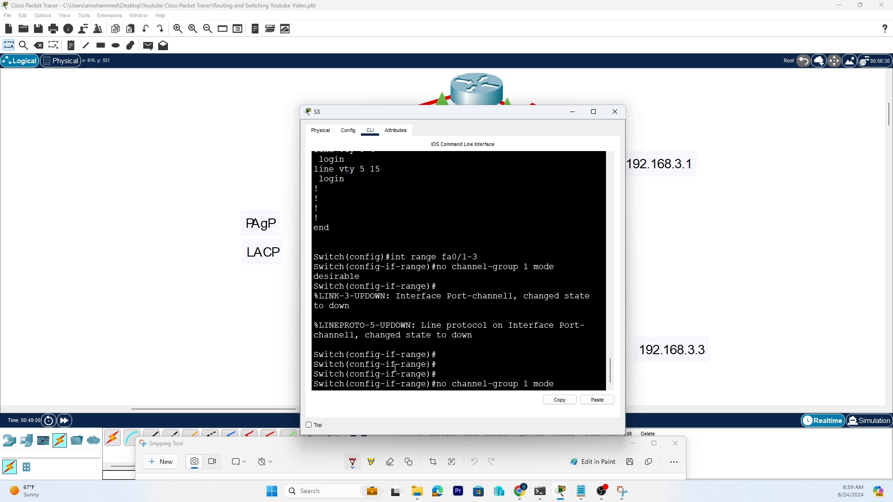
text(auto)
key(Return)
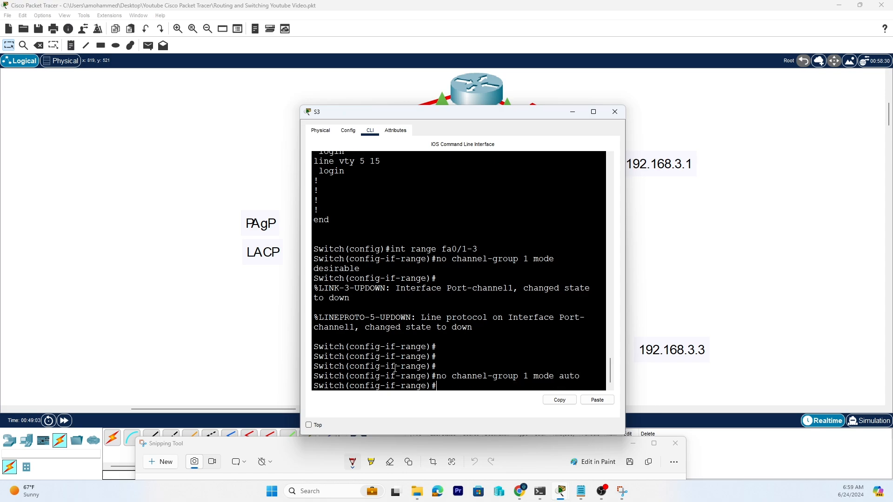
- Assign S3's interface range fa0/1-3 to the EtherChannel with channel-group 1 mode auto
key(Up)
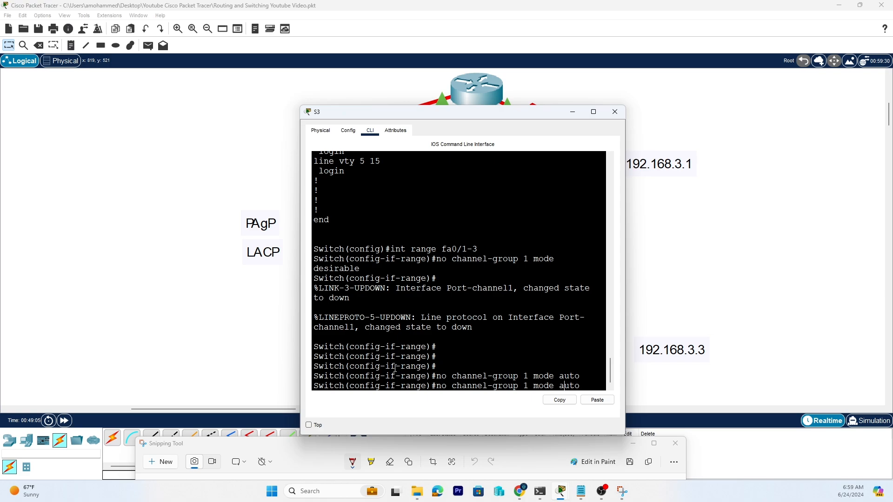
key(Left)
key(Left)
key(Left)
key(Left)
key(Left)
key(Left)
key(Left)
key(Left)
key(Left)
key(Left)
key(Left)
key(Left)
key(Left)
key(Left)
key(Left)
key(Left)
key(Left)
key(Left)
key(Left)
key(Left)
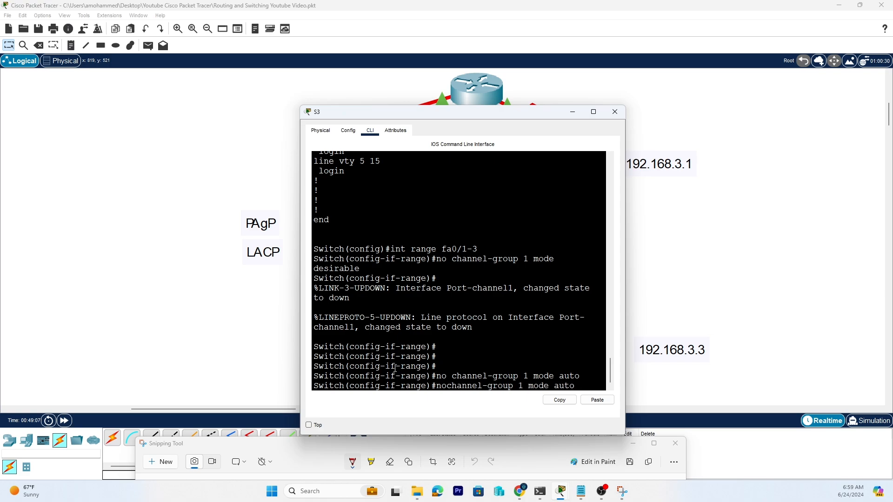
key(BackSpace)
key(BackSpace)
key(BackSpace)
key(Return)
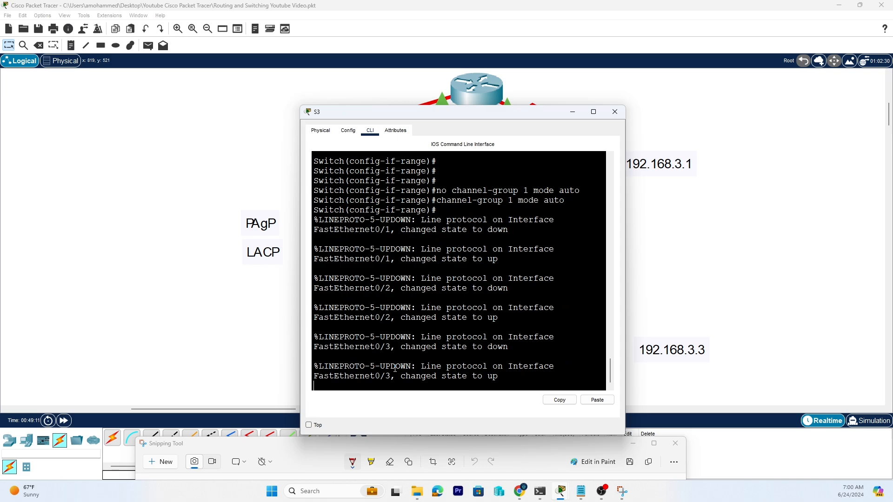
key(Return)
key(Return)
key(Return)
- Exit interface range and global configuration modes to return to S3's privileged EXEC prompt
text(e)#e)
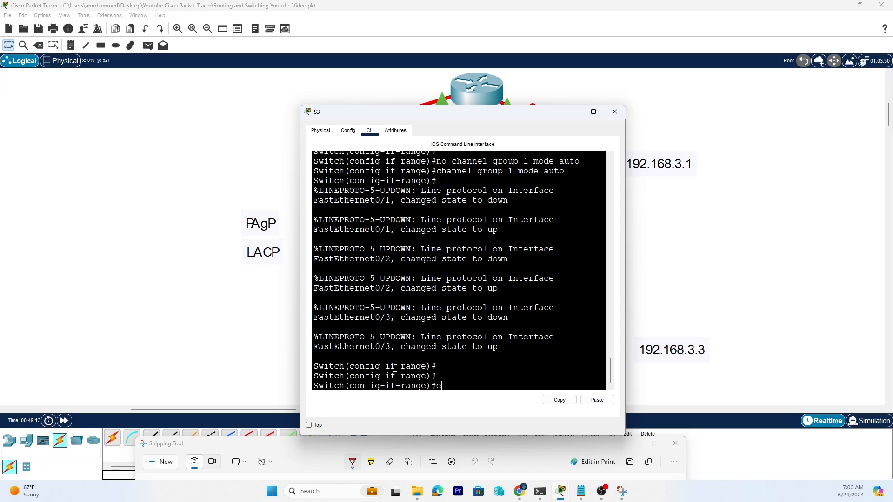
text(xit)
key(Return)
text(exit)
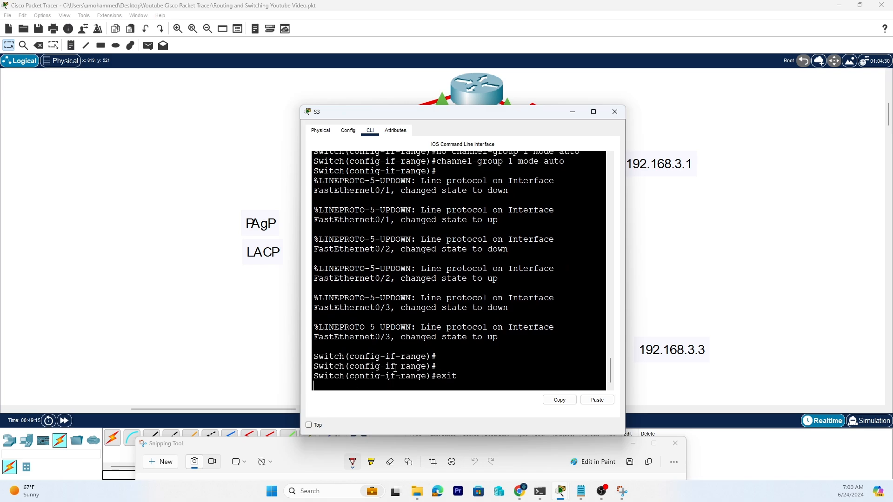
key(Return)
key(Return)
key(Return)
key(Return)
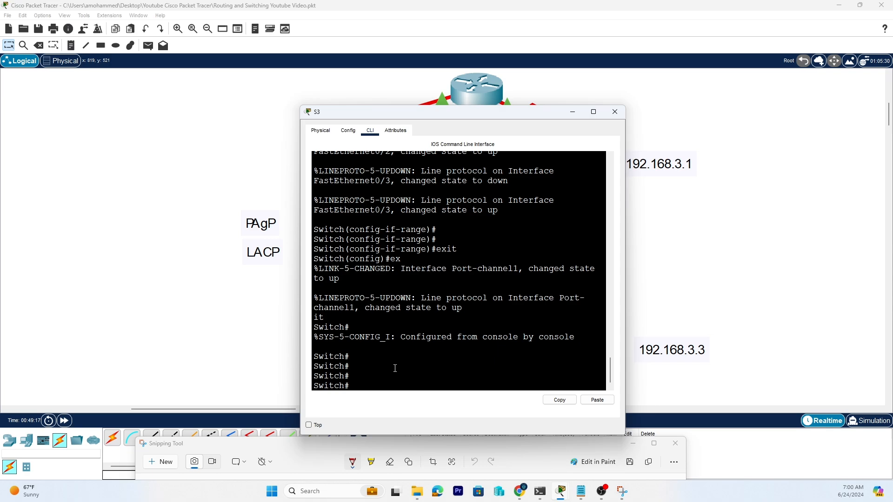
- Display S3's EtherChannel status with show etherchannel summary
text(show ether)
key(Tab)
text(su)
key(Tab)
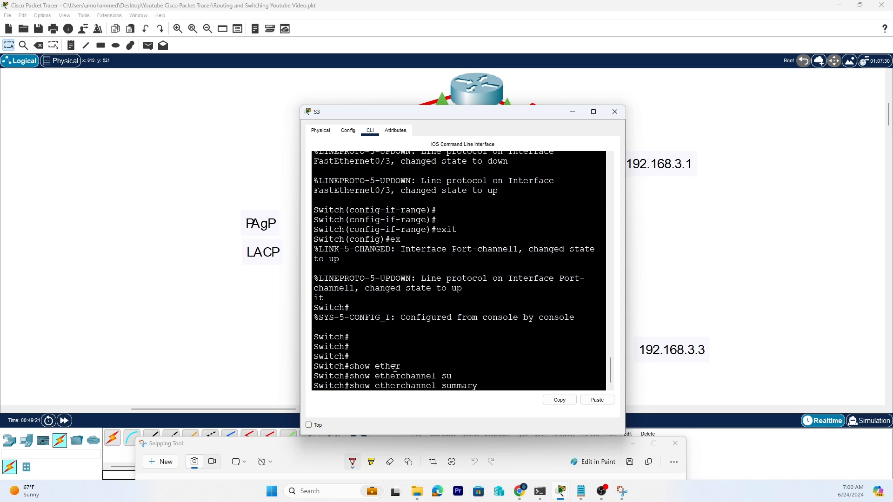
key(Return)
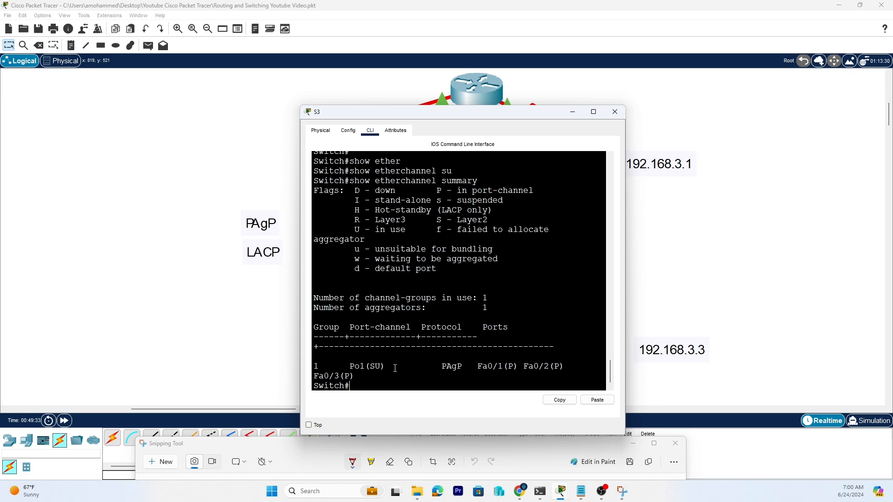
- Display S3's full port-channel details with show etherchannel port-channel
text(show ethercha)
key(Tab)
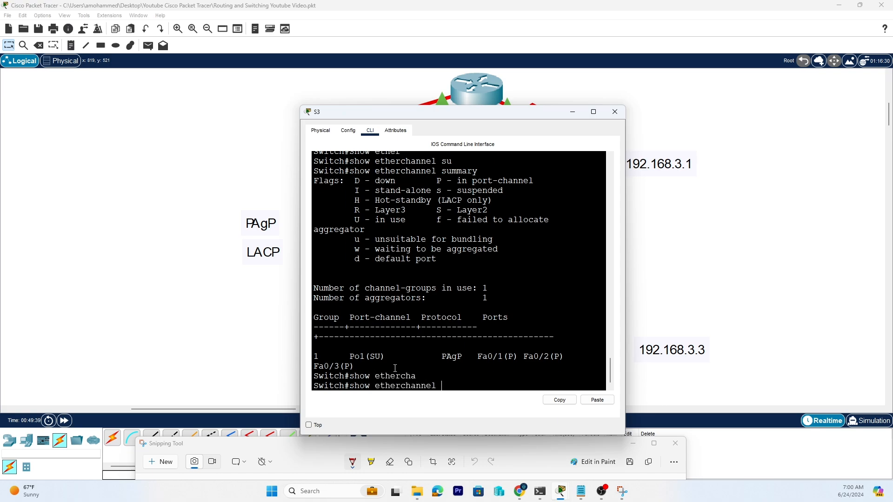
text(por)
key(Tab)
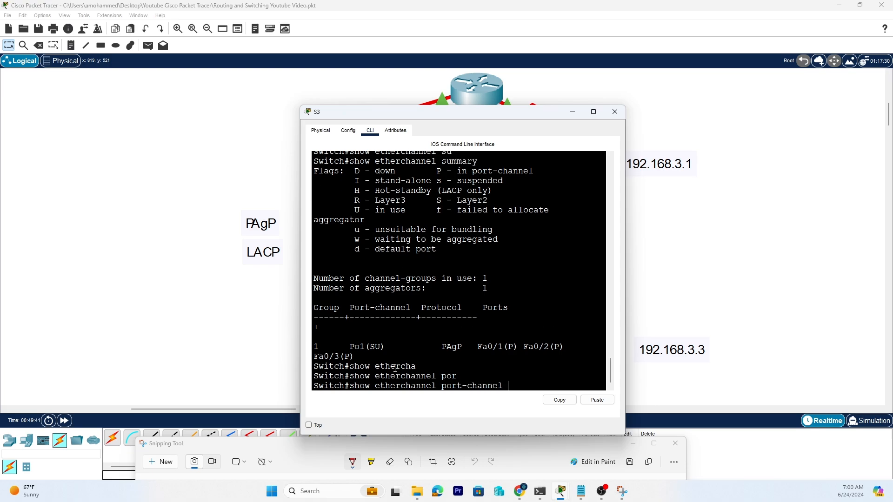
key(Return)
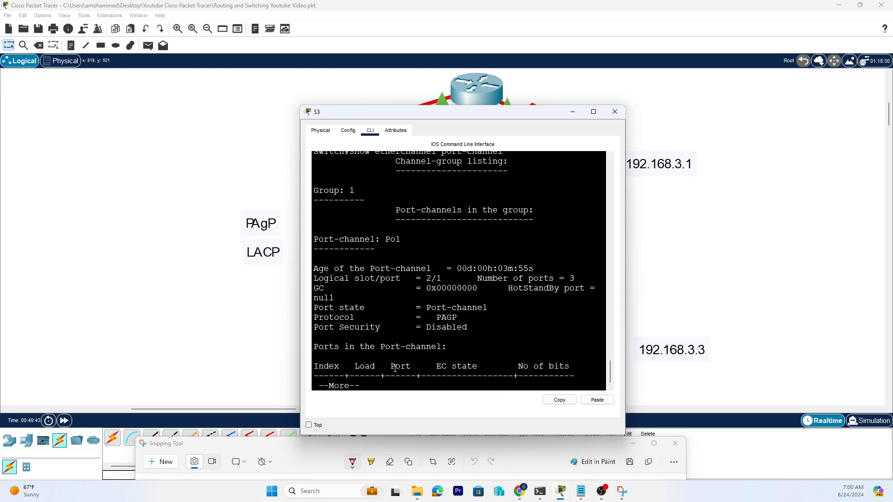
key(space)
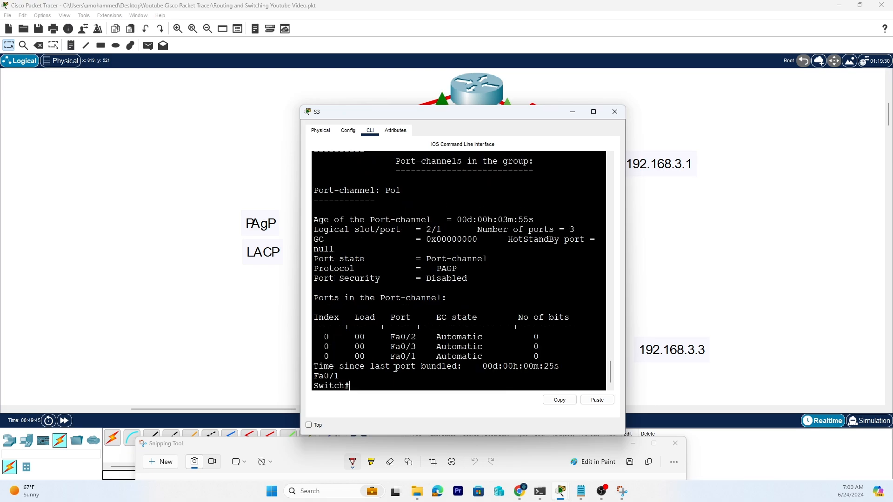
- Compare the EC states of Fa0/1 to Fa0/3 with those in the earlier port-channel output, then return to the prompt
drag(487, 357, 439, 335)
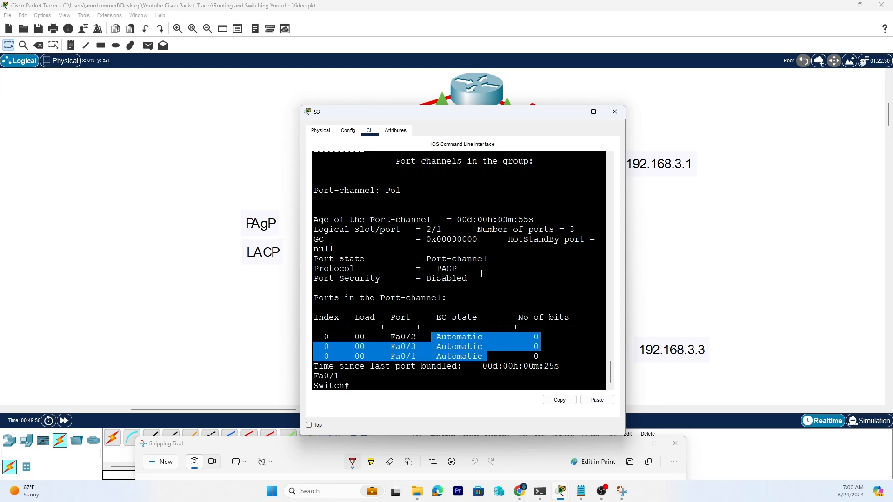
scroll(481, 273, up, 20)
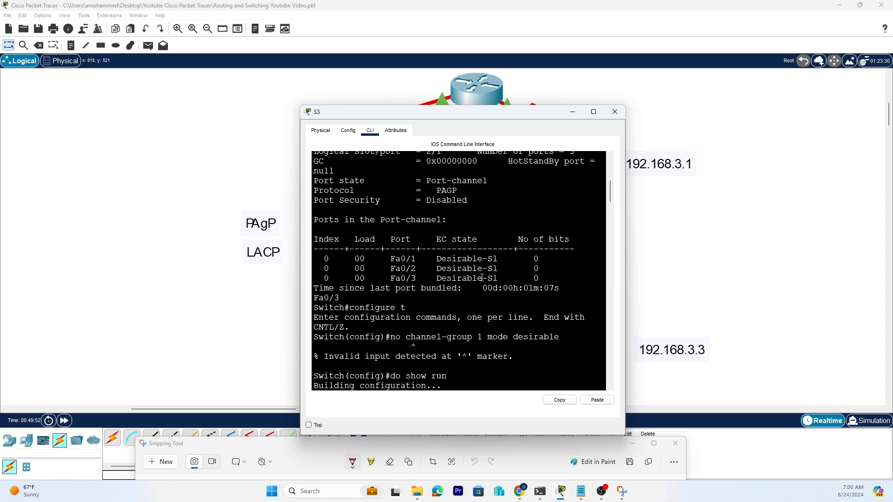
scroll(482, 277, up, 8)
scroll(482, 277, down, 6)
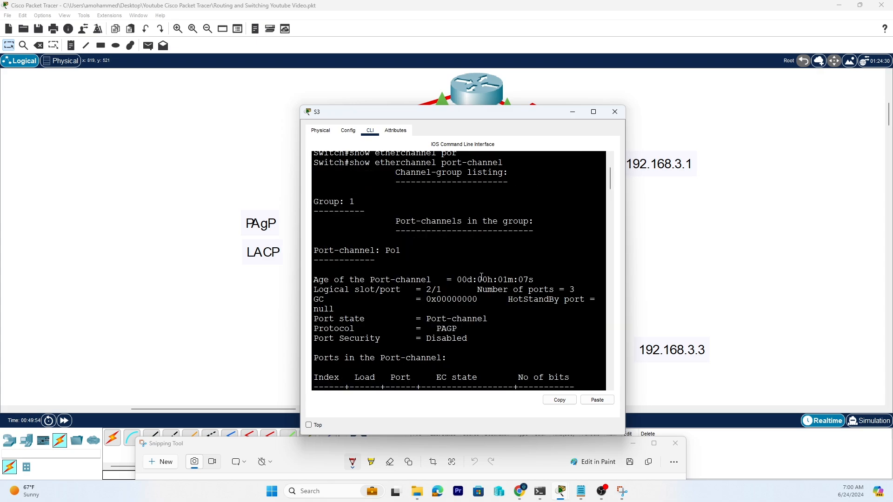
drag(502, 324, 436, 296)
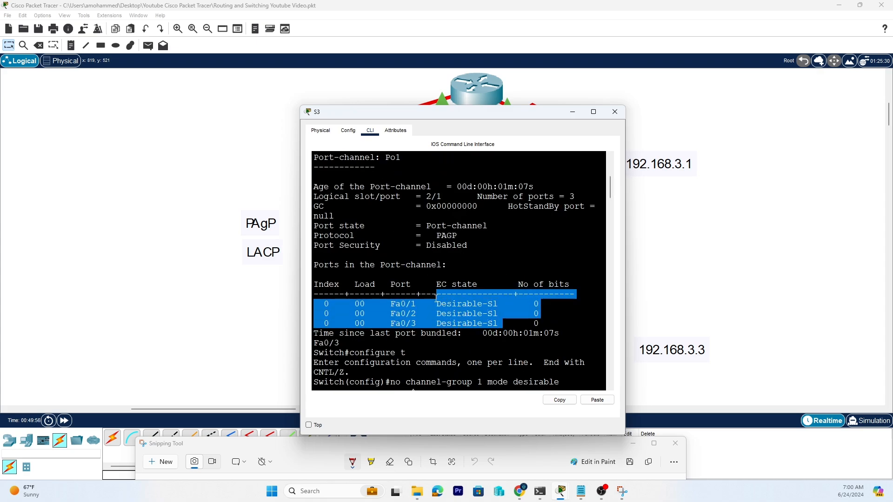
scroll(449, 317, down, 15)
scroll(450, 317, down, 20)
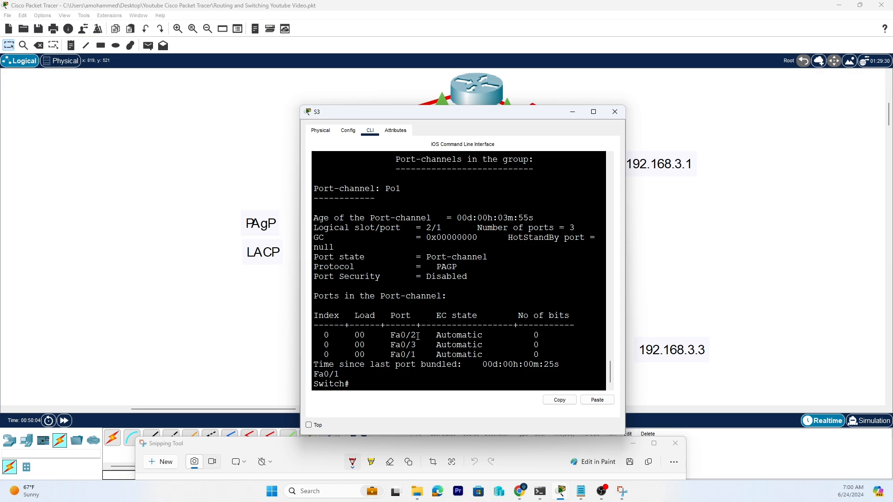
key(Up)
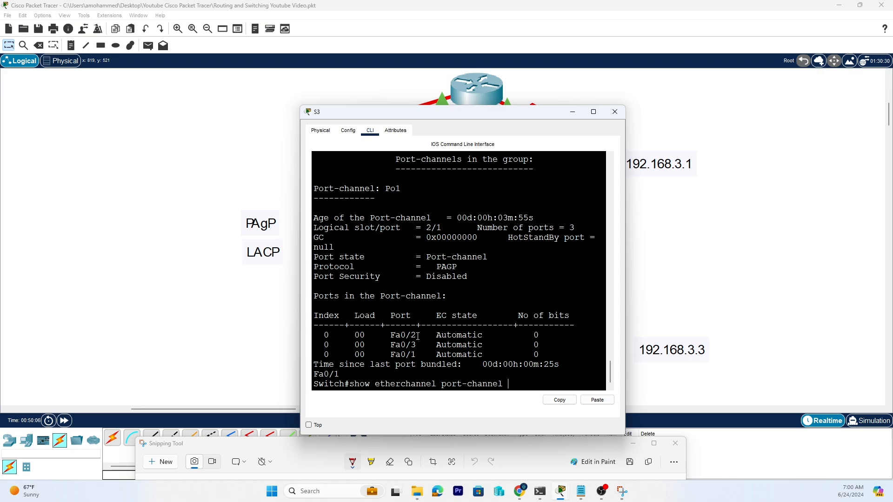
key(Up)
key(BackSpace)
key(BackSpace)
key(BackSpace)
key(BackSpace)
key(BackSpace)
key(BackSpace)
key(BackSpace)
key(BackSpace)
key(BackSpace)
key(BackSpace)
key(BackSpace)
key(BackSpace)
key(BackSpace)
key(BackSpace)
key(BackSpace)
key(BackSpace)
key(BackSpace)
key(BackSpace)
key(BackSpace)
key(BackSpace)
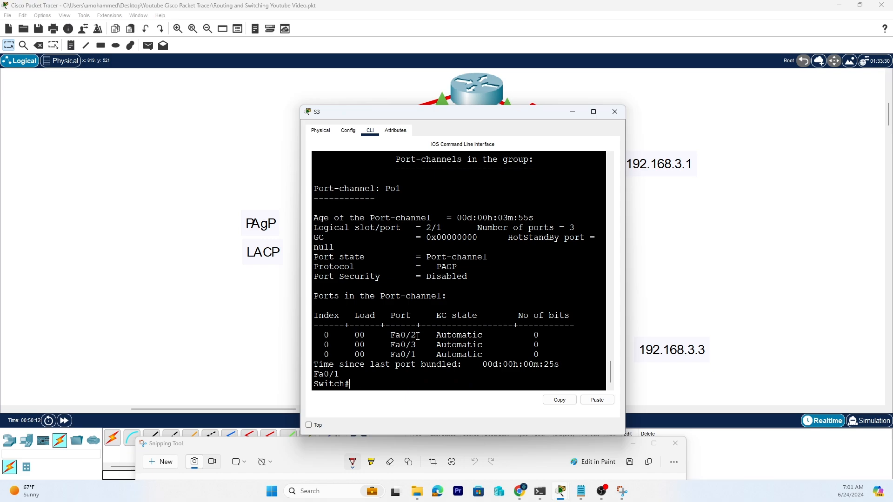
- Enter global configuration mode on S3 and select the interface range fa0/1-3
text(configure t)
key(Return)
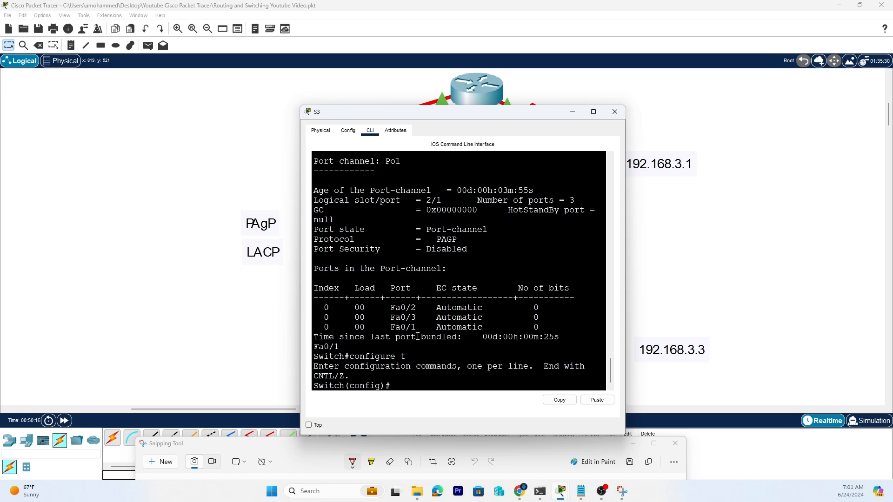
key(Up)
key(Up)
key(Up)
key(Up)
key(Up)
key(Down)
key(Return)
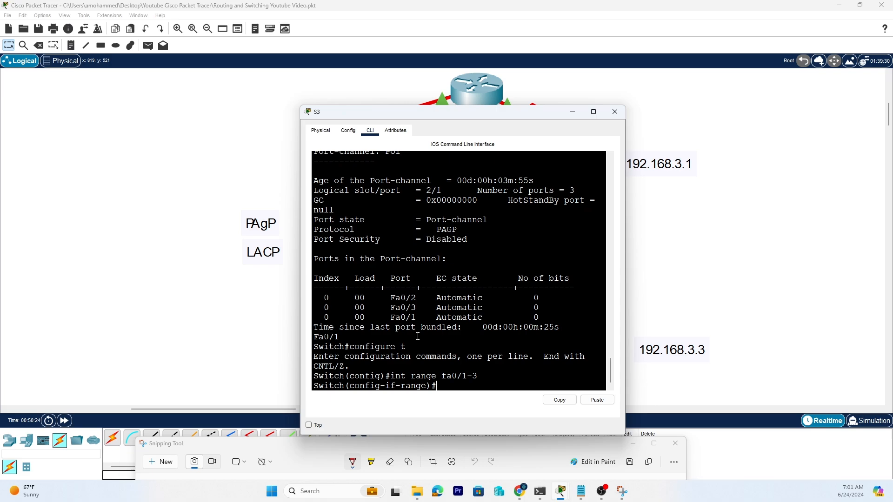
- Try to remove the channel-group 1 mode auto setting from S3's interface range fa0/1-3
key(Up)
key(Up)
key(Up)
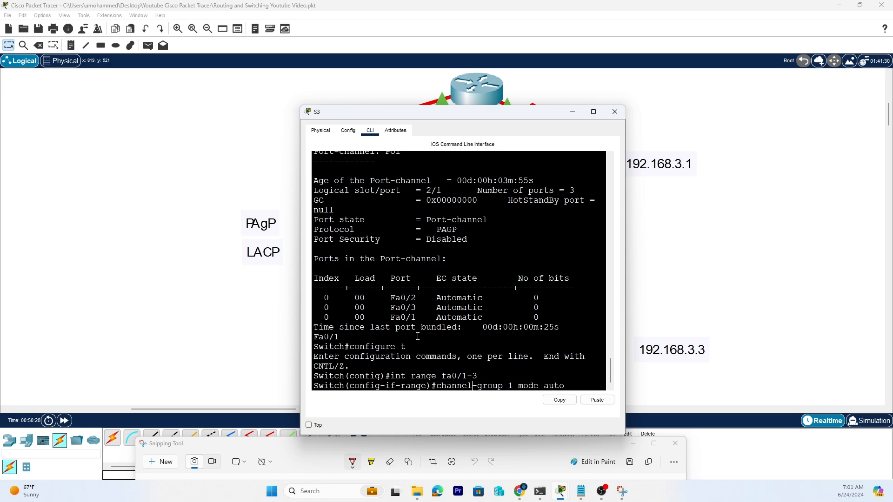
key(ctrl+a)
text(no)
key(Return)
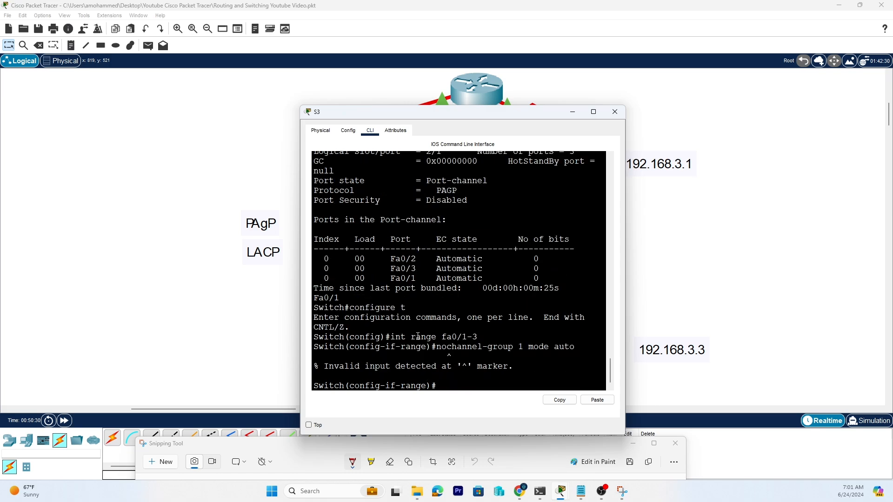
- Remove the channel-group 1 mode auto setting from S3's interface range fa0/1-3 and return to the topology
key(Up)
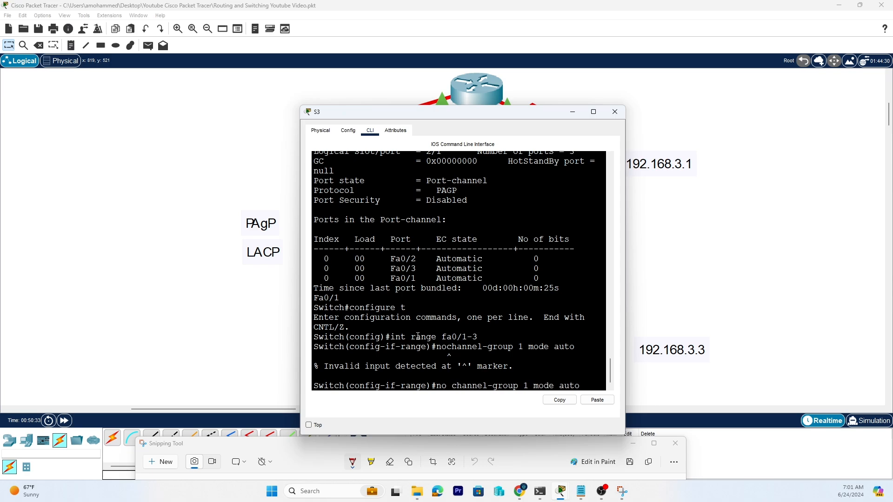
key(Return)
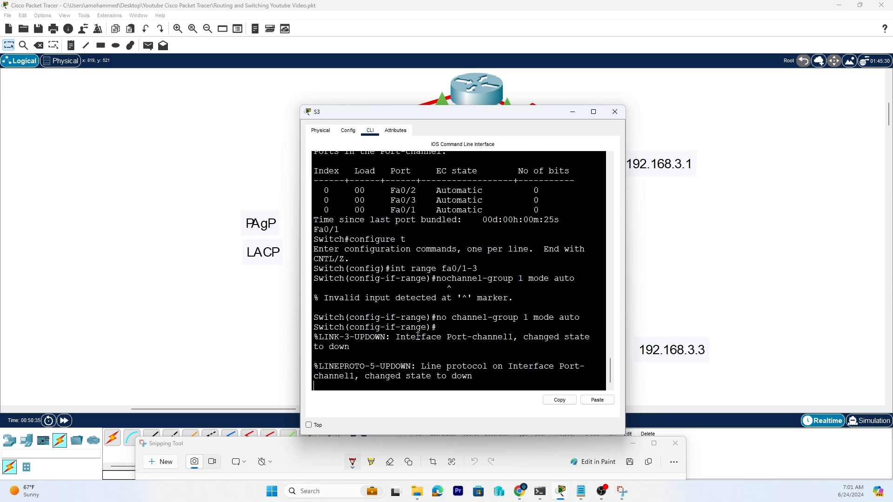
key(Return)
key(Return)
click(164, 307)
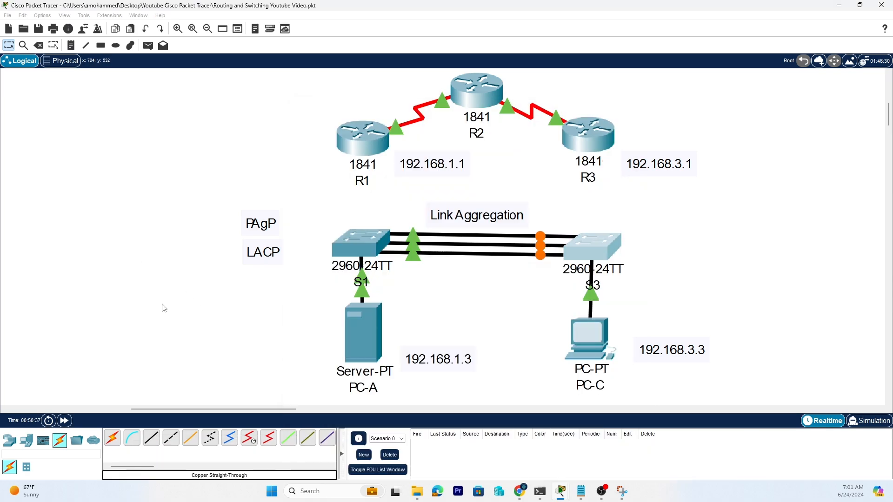
- Open S1's command line and remove channel-group 1 mode desirable from its selected interface range
click(364, 240)
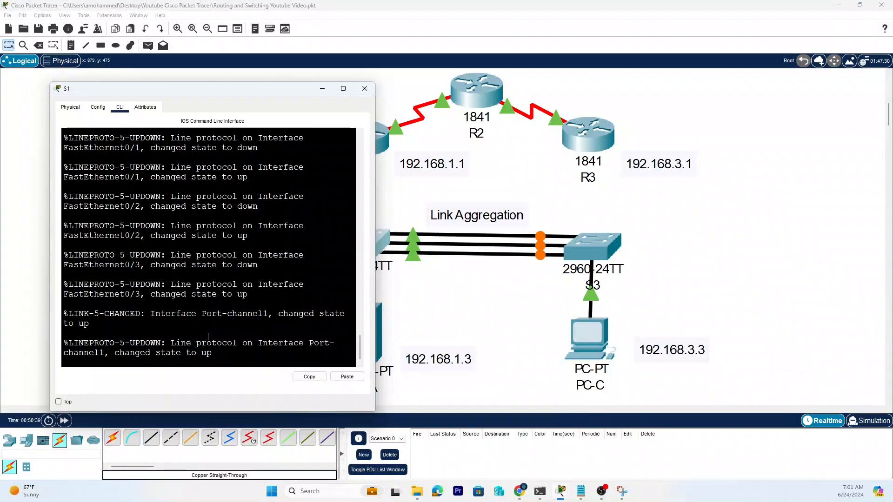
key(Return)
key(Return)
key(Return)
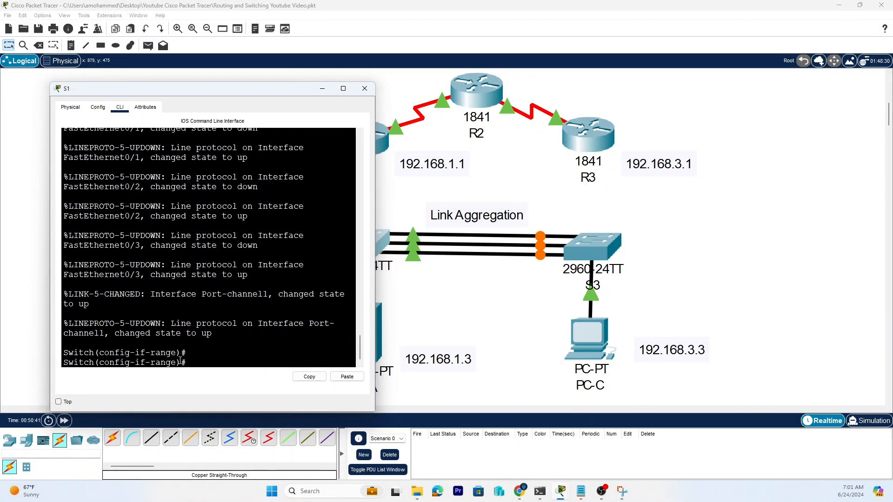
text(e)#e)
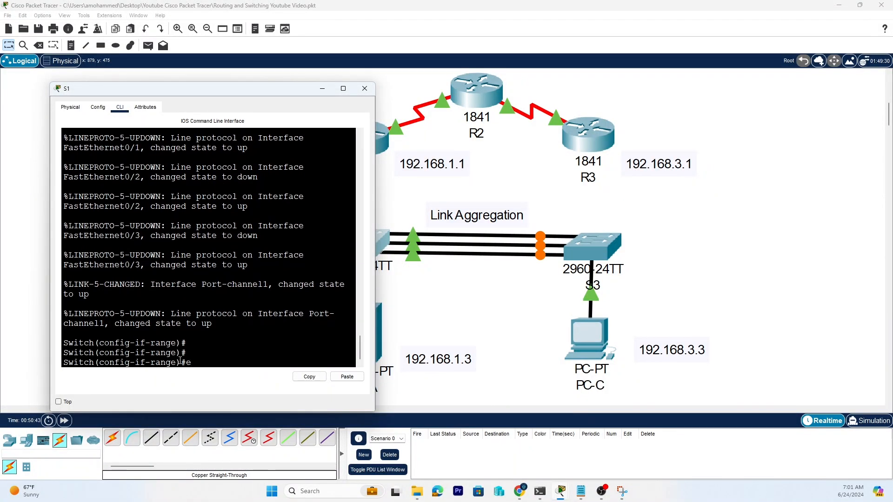
key(BackSpace)
text(channel-group 1 mode desirable)
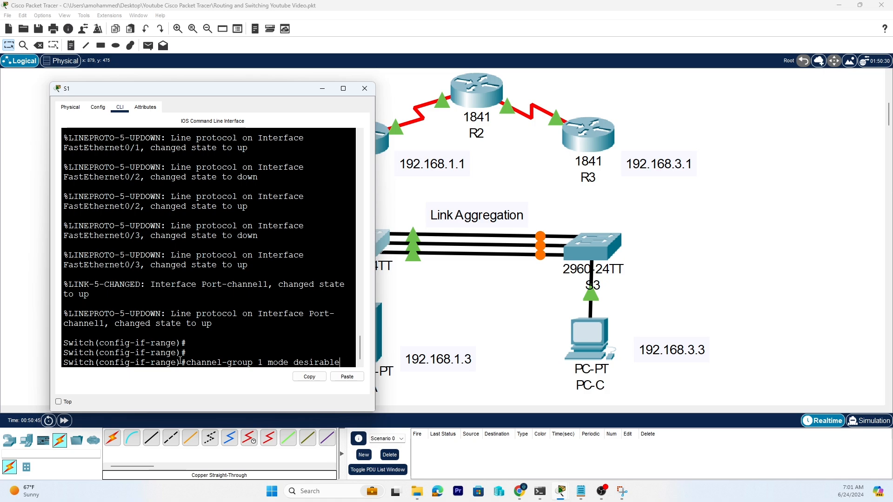
text(no)
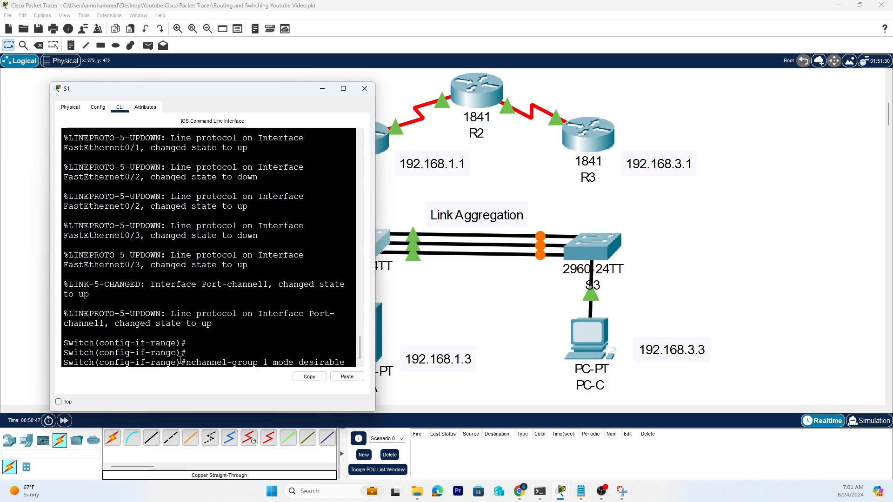
key(Return)
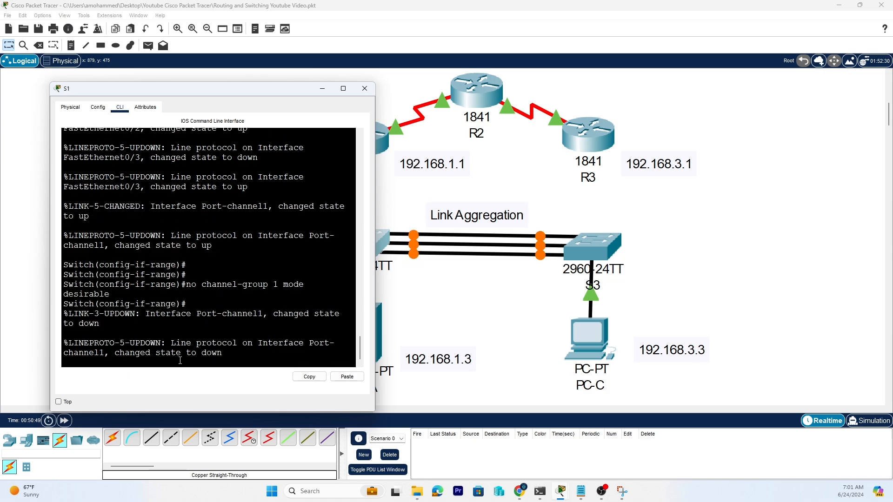
key(Return)
key(Return)
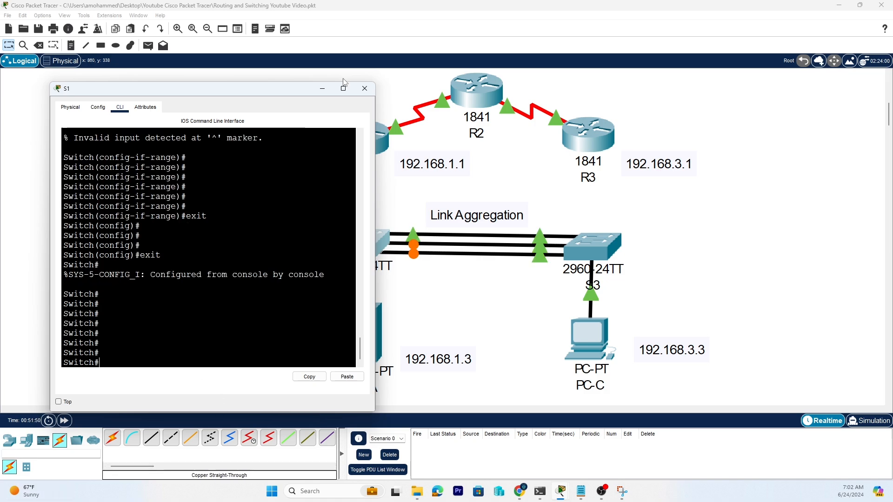
- Move S1's window clear of the switch in the topology and enter global configuration mode on S1
drag(291, 89, 695, 105)
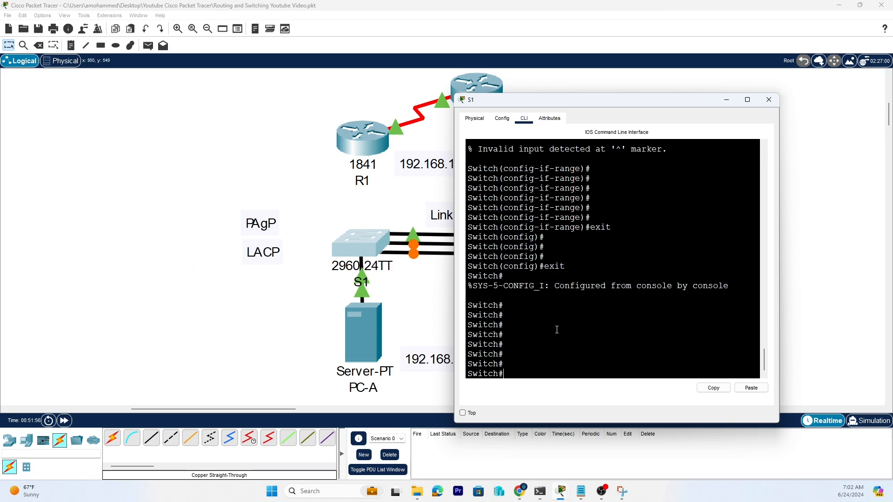
text(configure tu)
key(BackSpace)
key(Return)
key(Return)
key(Return)
key(Return)
key(Return)
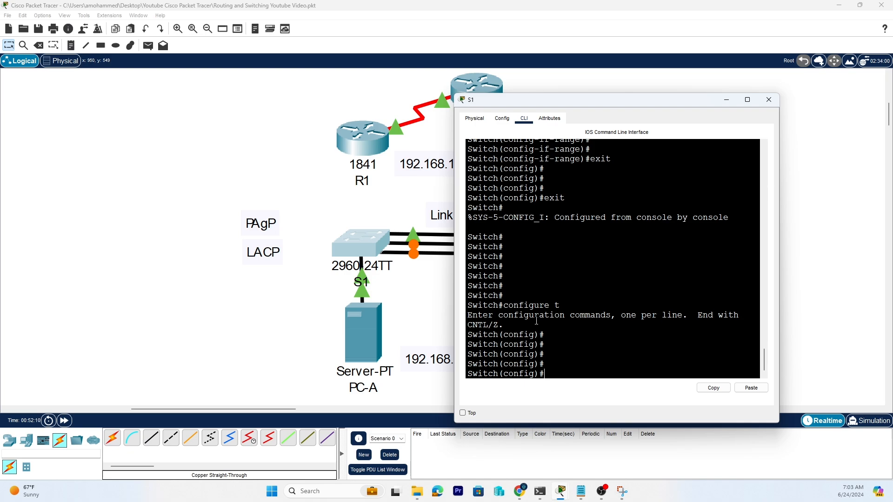
- Select the interface range fa0/1-3 on S1 for configuration
text(int)
key(Tab)
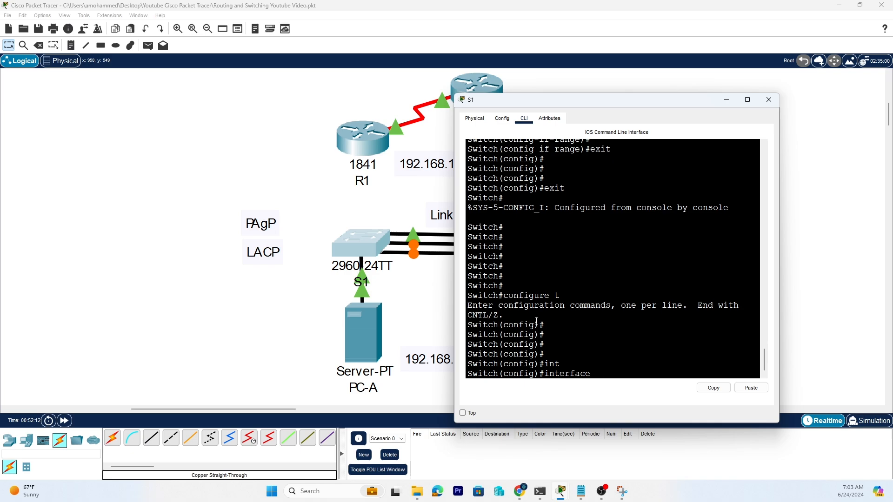
text(face ran)
key(Tab)
text(fa)
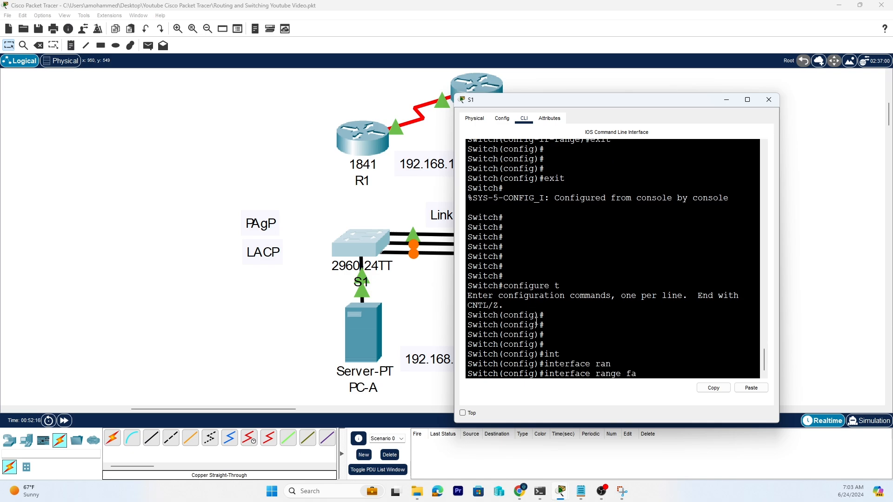
text(0/1-3)
key(Return)
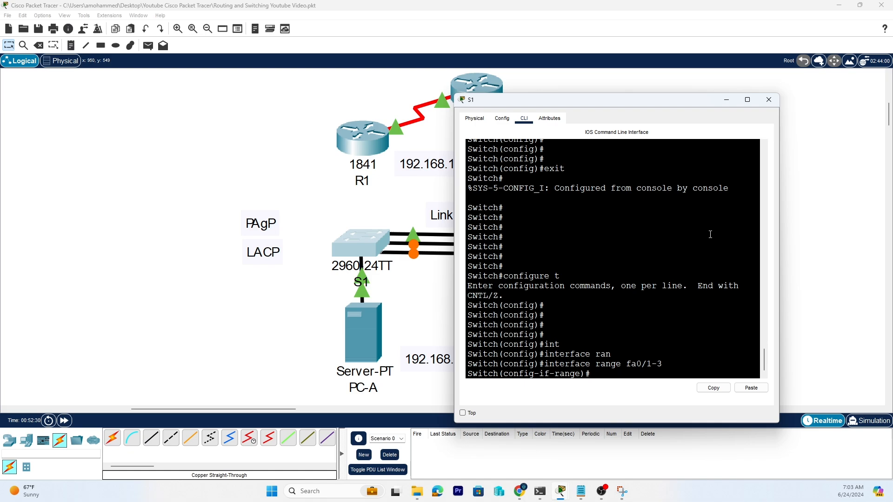
text(e)
key(Tab)
text(xit)
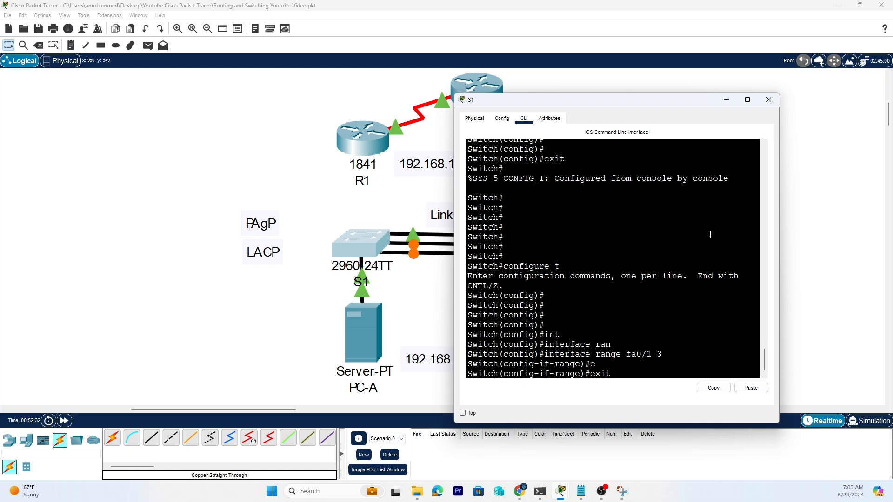
key(BackSpace)
key(BackSpace)
key(BackSpace)
key(BackSpace)
- Prepare the command channel-group 1 mode for S1's range fa0/1-3, leaving the mode keyword blank
text(no)
text(channel-group 1 mode desirable)
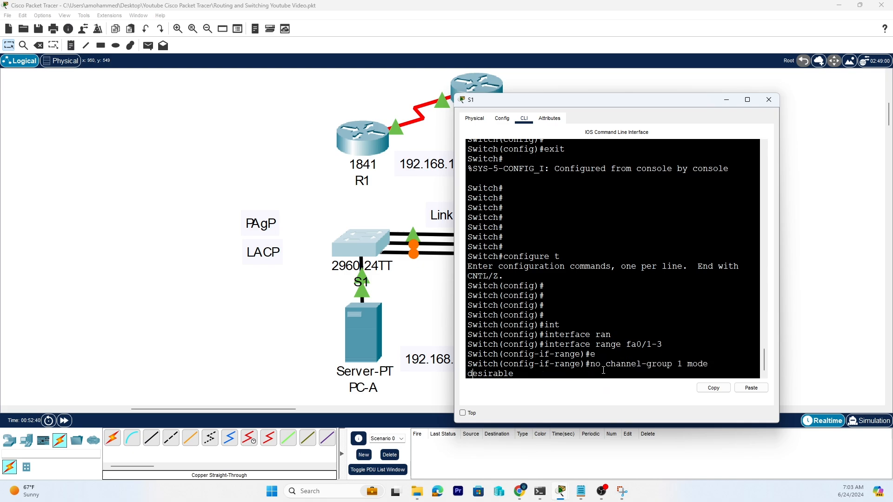
key(BackSpace)
key(BackSpace)
key(BackSpace)
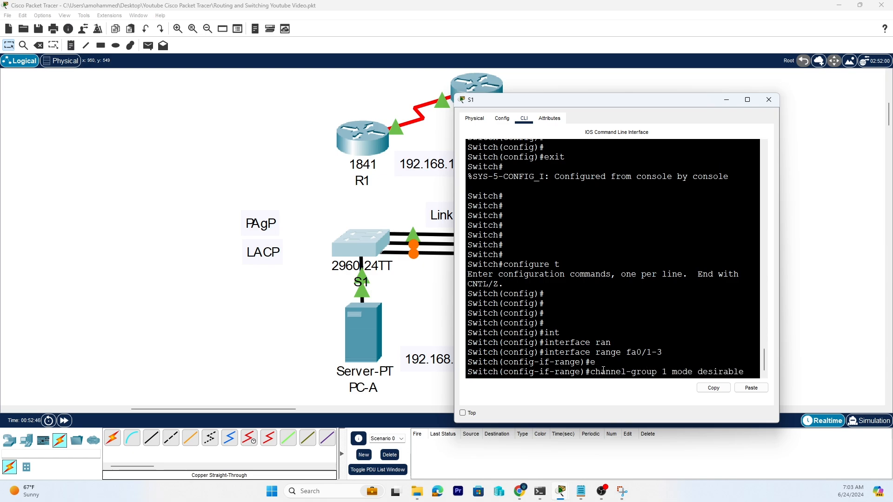
key(Right)
key(BackSpace)
key(BackSpace)
key(BackSpace)
key(BackSpace)
key(BackSpace)
key(BackSpace)
key(BackSpace)
key(BackSpace)
key(BackSpace)
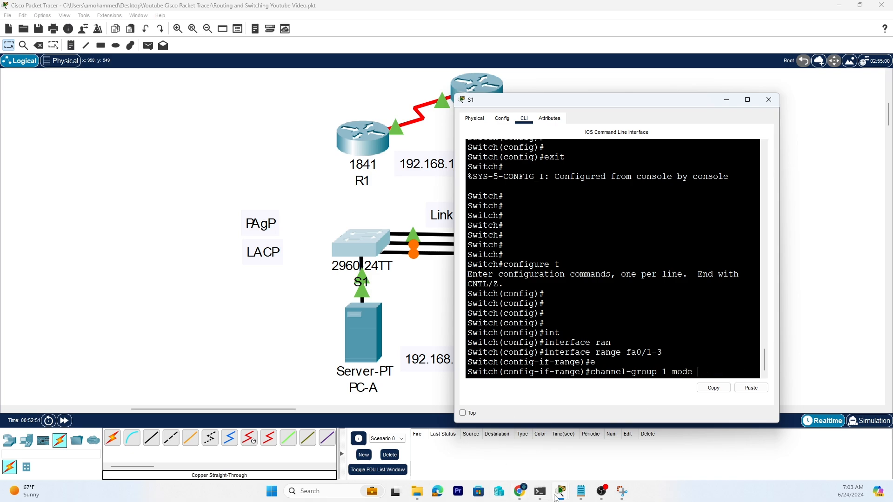
- Switch to the Snipping Tool to consult the LACP and PAgP mode compatibility tables, then return to S1's command line
mouse_move(582, 492)
click(622, 491)
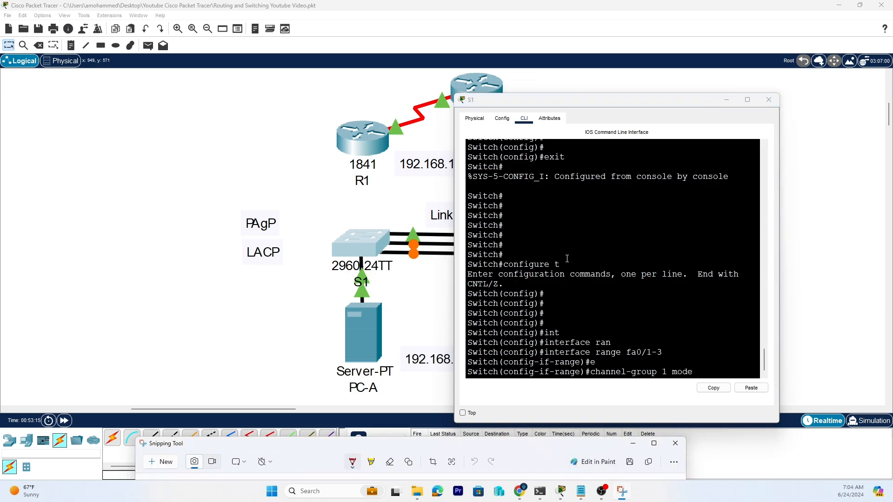
drag(516, 445, 629, 78)
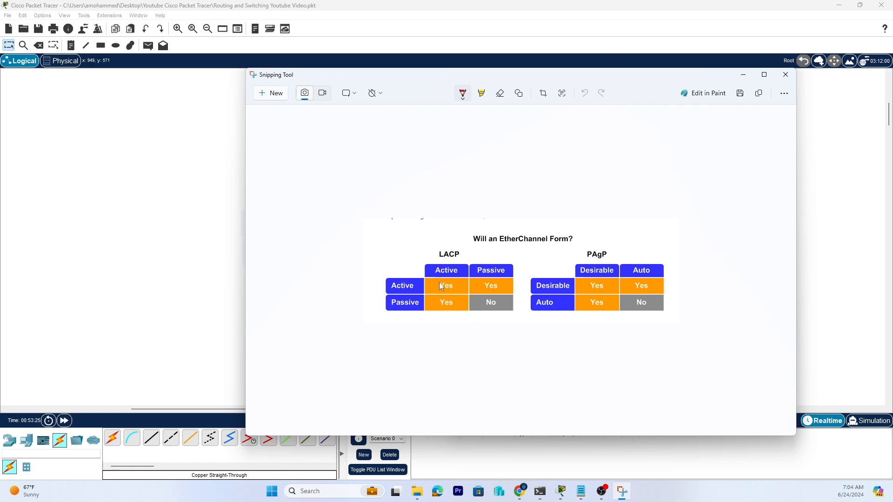
click(743, 76)
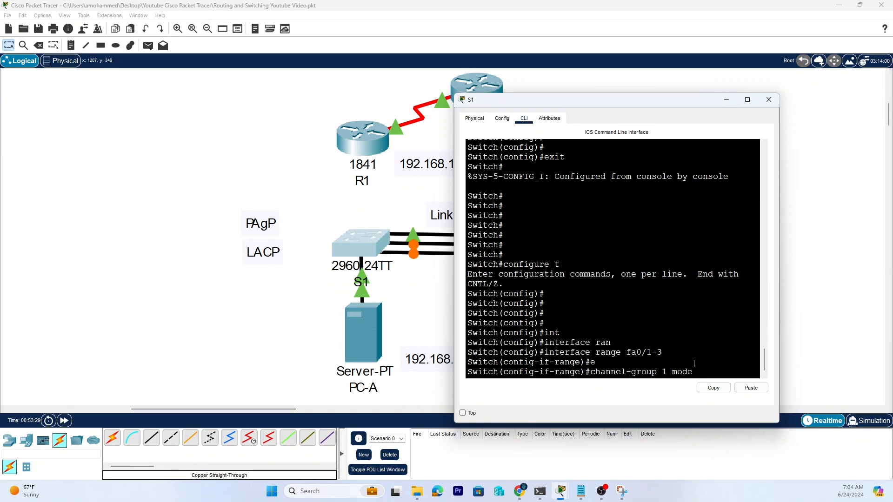
- Complete and apply channel-group 1 mode active on S1's range fa0/1-3, then close S1's window
text(Ac)
key(Tab)
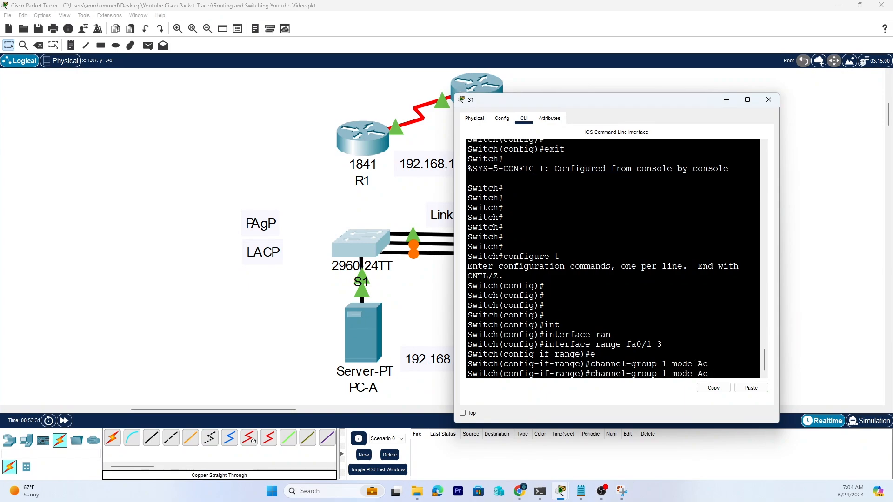
key(BackSpace)
key(BackSpace)
text(ac)
key(Tab)
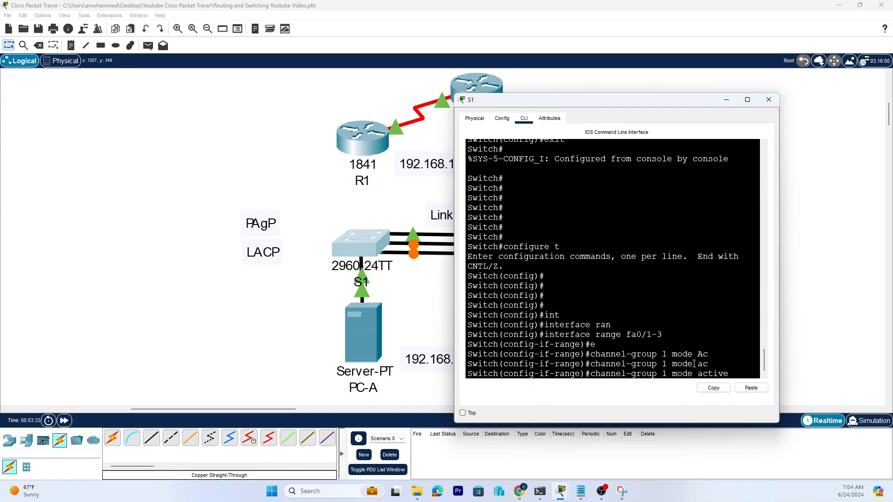
key(Return)
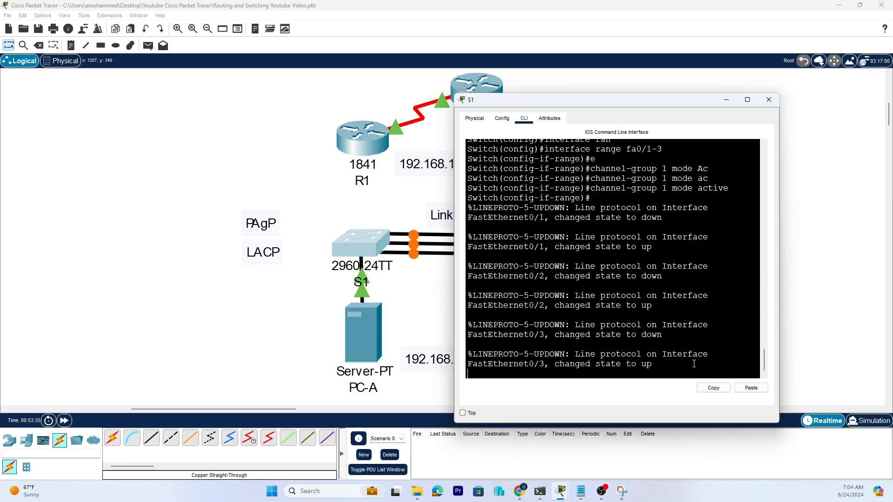
click(768, 100)
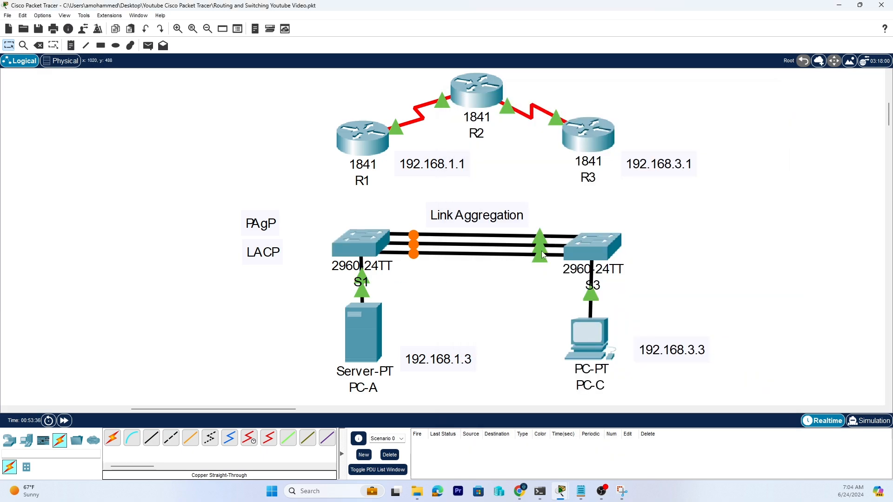
- Open S3's command line and apply channel-group 1 mode active to its interface range fa0/1-3
click(589, 250)
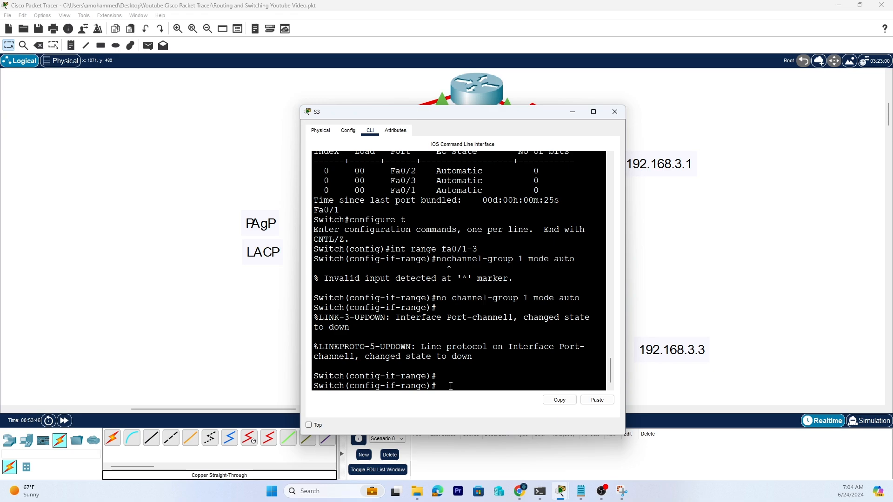
text(cha)
key(Tab)
text(ne)
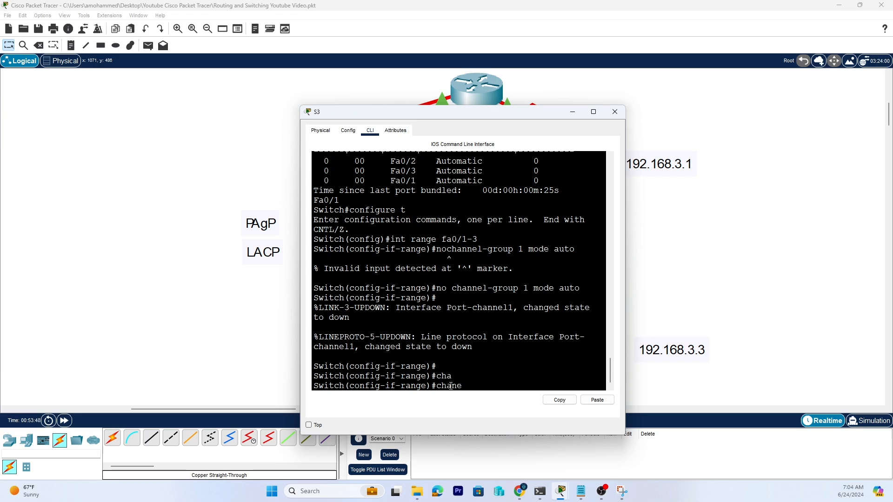
key(BackSpace)
text(nel-grou)
key(BackSpace)
key(BackSpace)
key(BackSpace)
text(roup 1 mode)
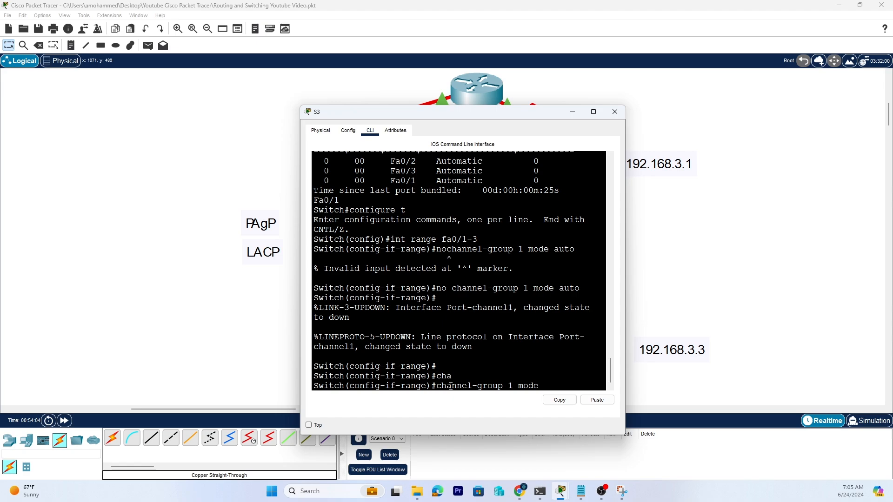
text( ac)
key(Tab)
key(Return)
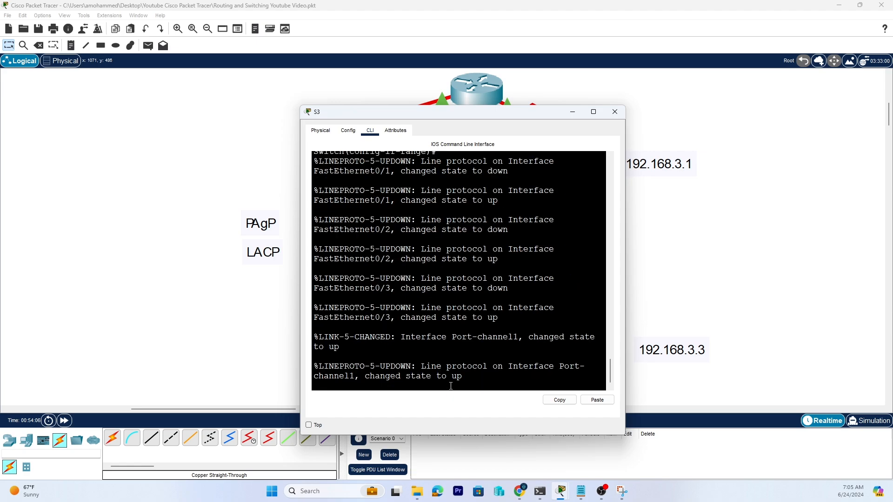
key(Return)
key(Return)
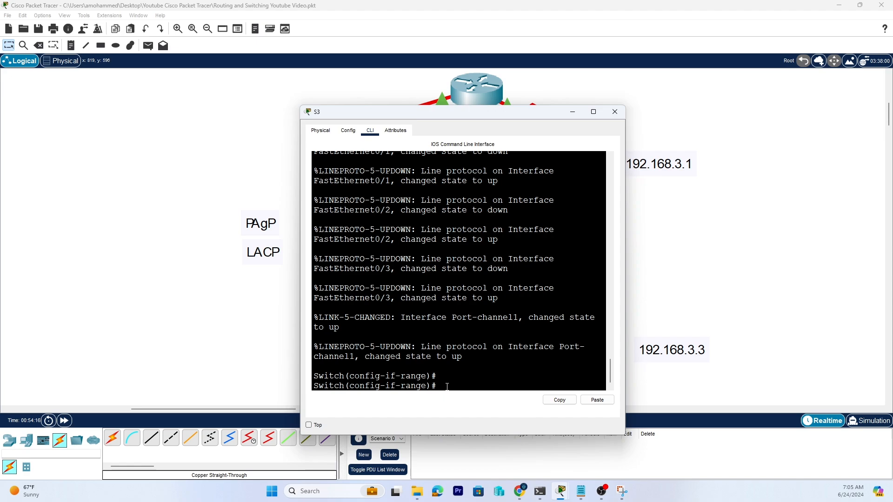
- Exit interface-range and global configuration on S3 back to privileged EXEC mode
text(exit)
key(Return)
text(e)
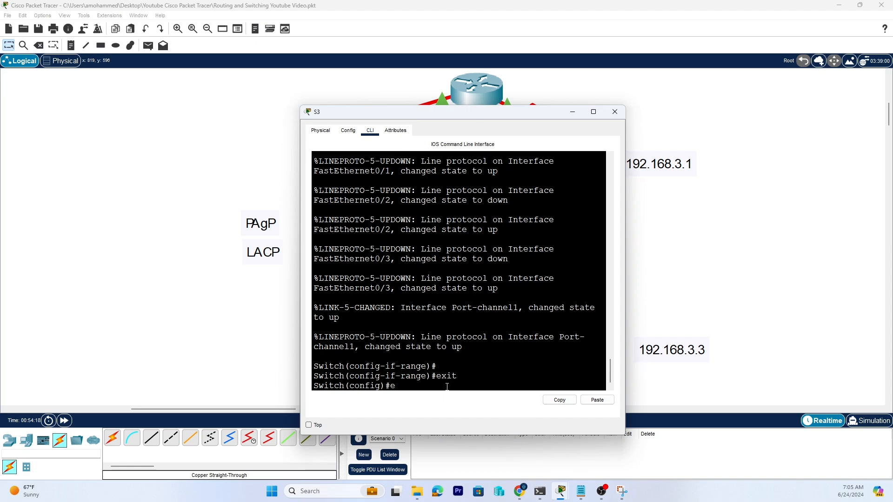
text(xit)
key(Return)
- Display S3's full port-channel details with show etherchannel port-channel
text(shw)
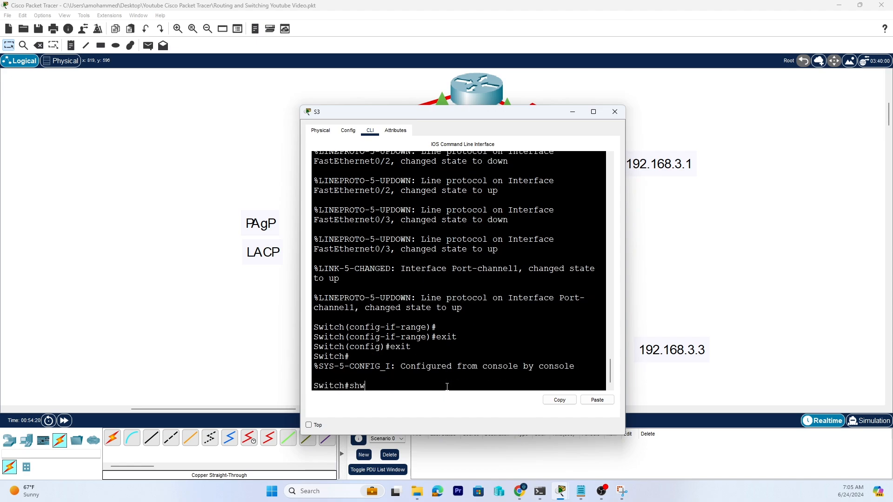
key(BackSpace)
key(BackSpace)
key(BackSpace)
text(configure t)
key(Up)
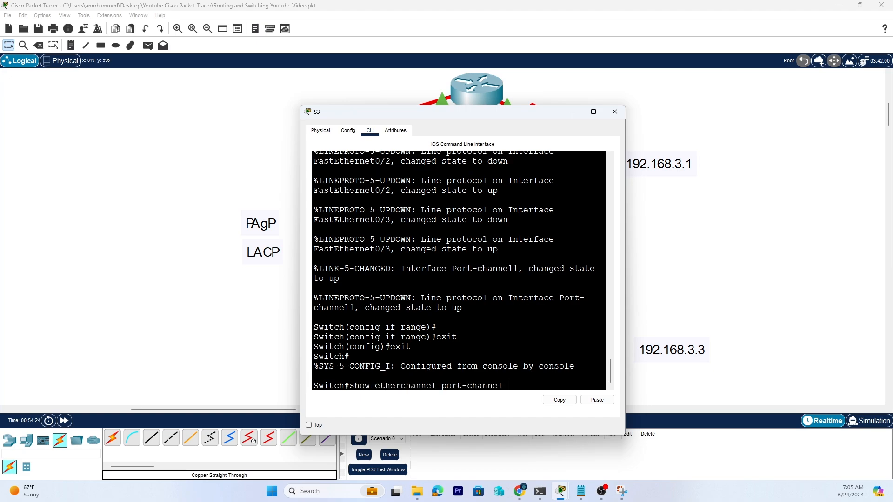
key(Return)
key(space)
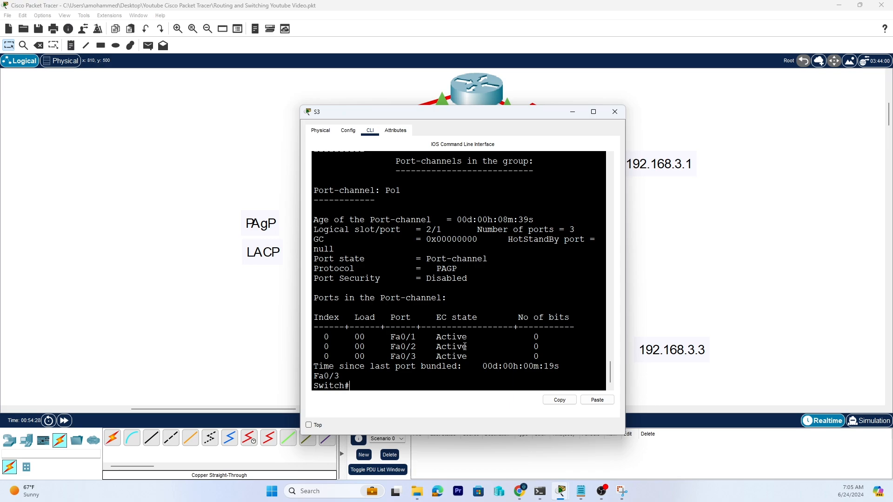
- Review S3's EtherChannel summary output for the protocol used by the port-channel
drag(466, 346, 386, 336)
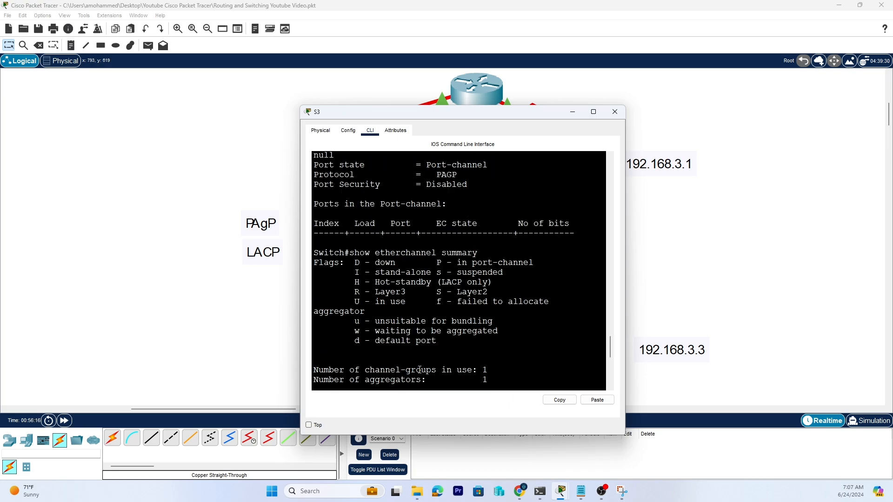
scroll(419, 370, up, 3)
scroll(421, 369, down, 13)
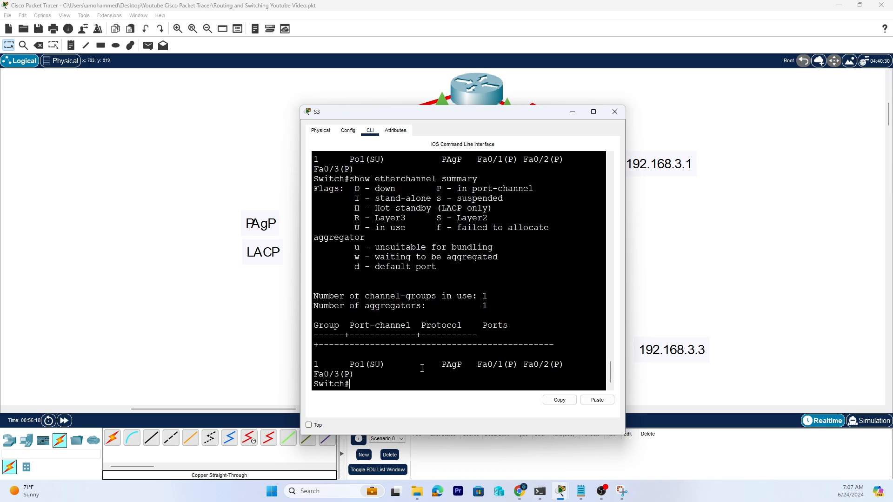
drag(565, 366, 413, 356)
click(465, 365)
drag(465, 365, 442, 367)
click(380, 386)
- Enter global configuration mode on S3 and select interface range fa0/1-3
key(Return)
key(Return)
key(Return)
text(confi)
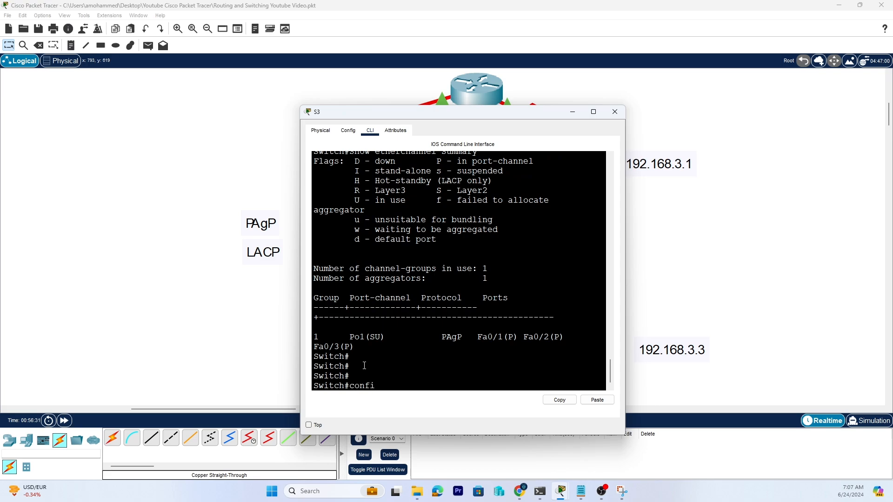
key(BackSpace)
text(igure )
text(t)
key(Return)
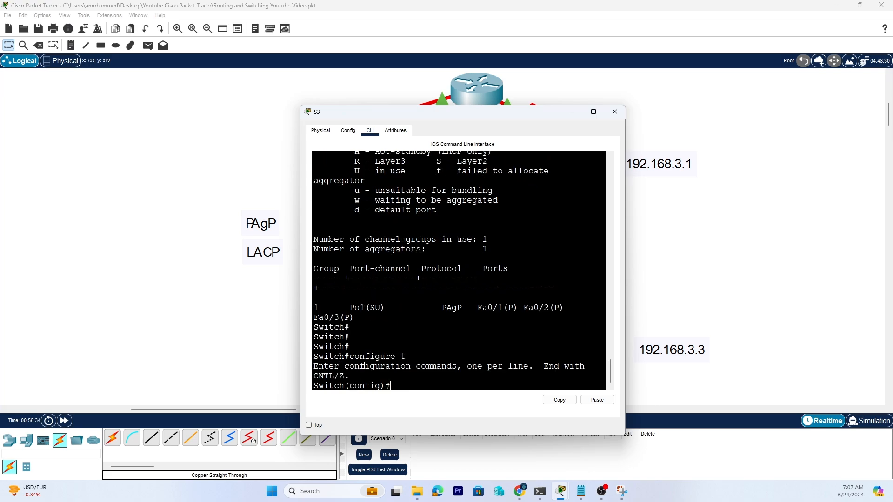
text(channel-group 1 mode active)
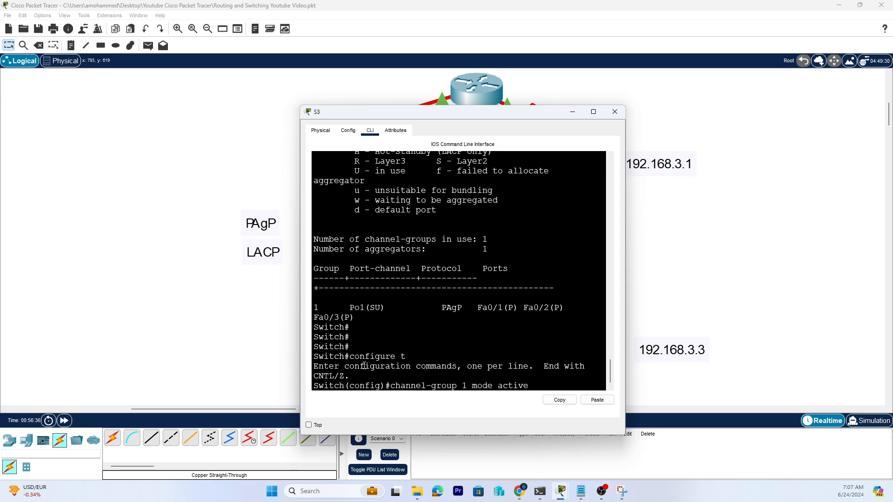
key(Up)
key(Up)
key(Up)
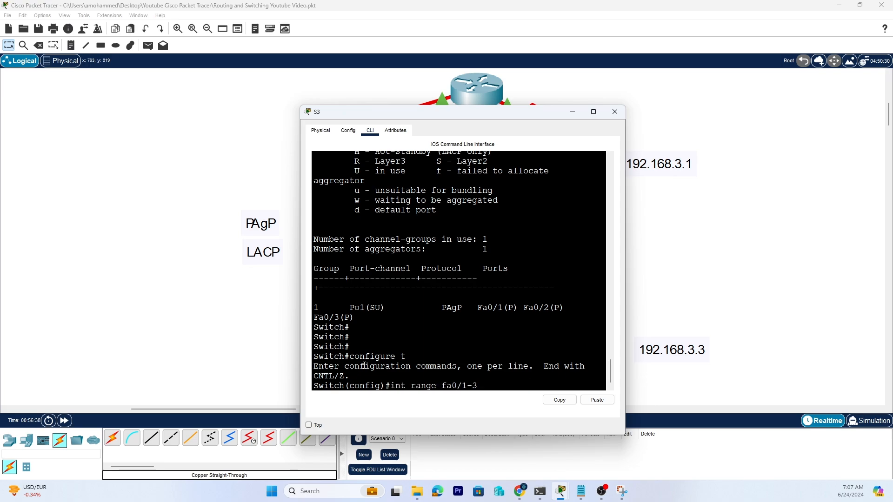
key(Return)
- Apply channel-group 1 mode passive to S3's interface range fa0/1-3
key(Up)
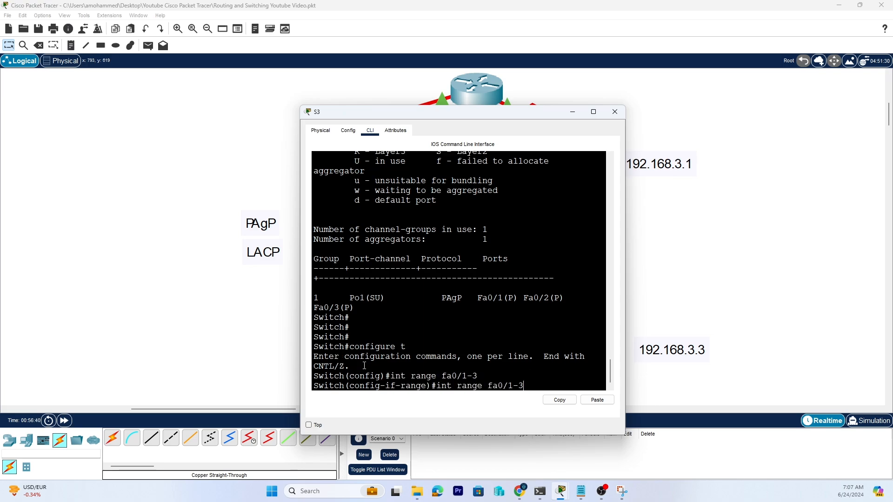
key(Up)
key(Up)
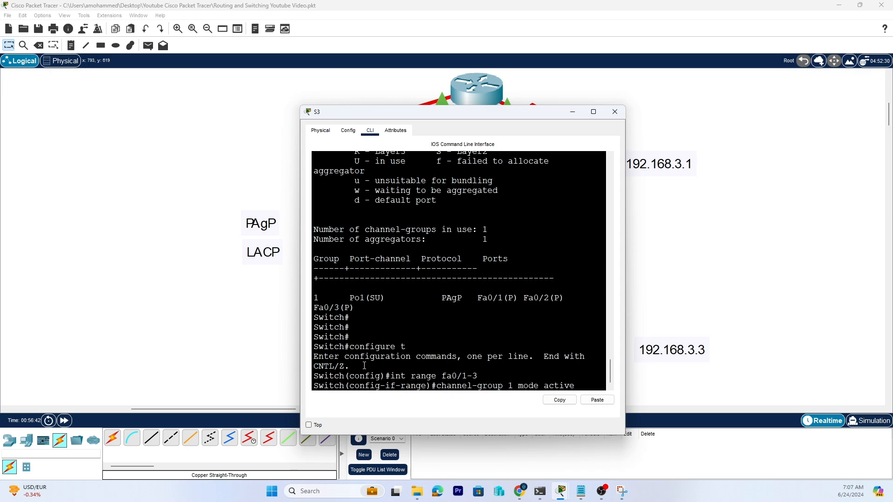
key(BackSpace)
key(BackSpace)
key(BackSpace)
key(BackSpace)
key(BackSpace)
key(BackSpace)
text(passo)
key(BackSpace)
text(v)
key(BackSpace)
key(Tab)
key(Return)
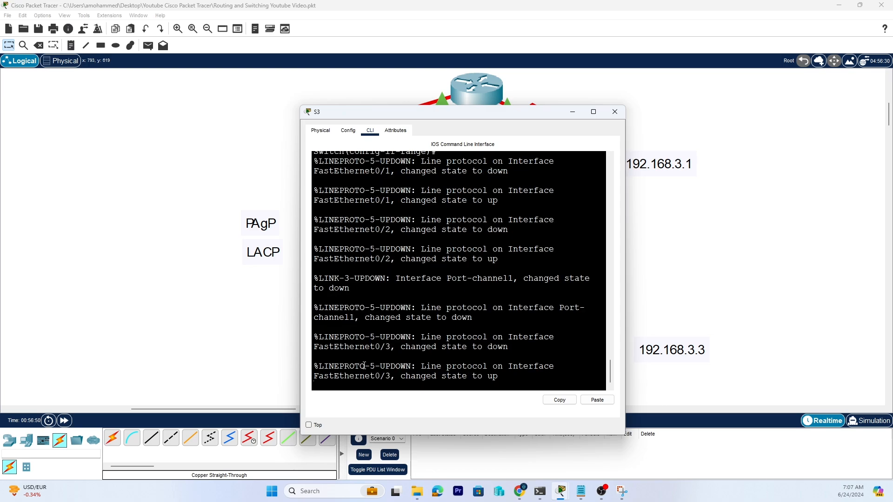
key(Return)
key(Return)
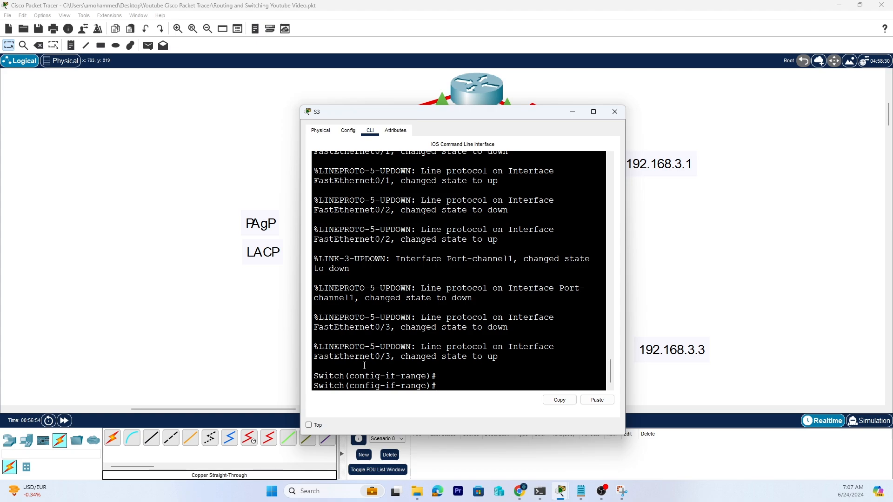
- Leave interface-range and global configuration on S3, returning to privileged EXEC mode
text(exit)
key(Return)
text(exit)
key(Return)
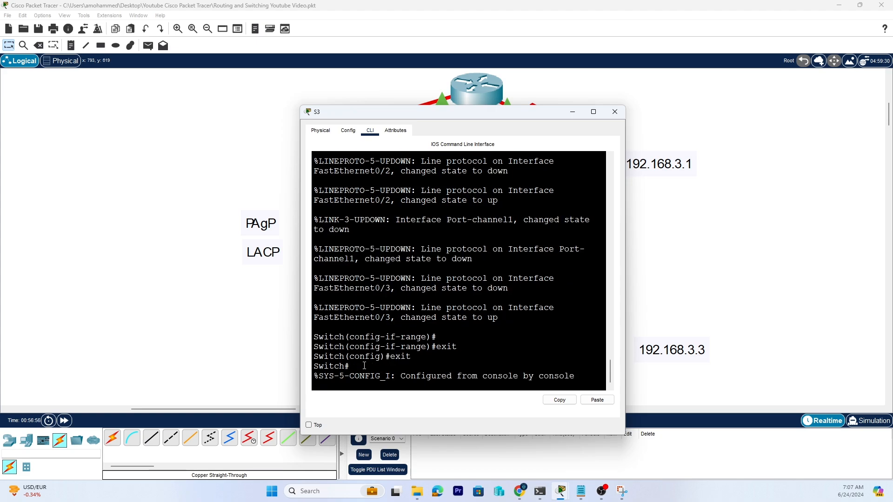
key(Return)
key(Return)
key(Return)
- Save S3's configuration with write, and reload the switch
text(writ)
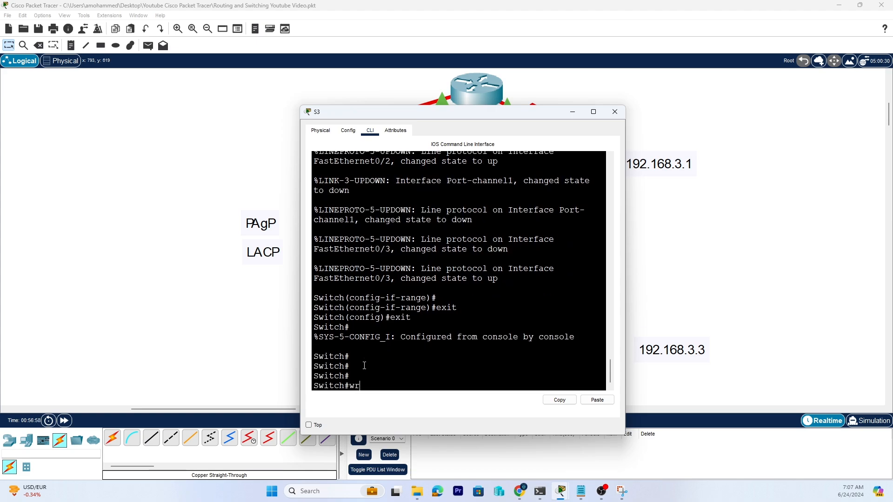
key(Tab)
key(Return)
key(Return)
key(Return)
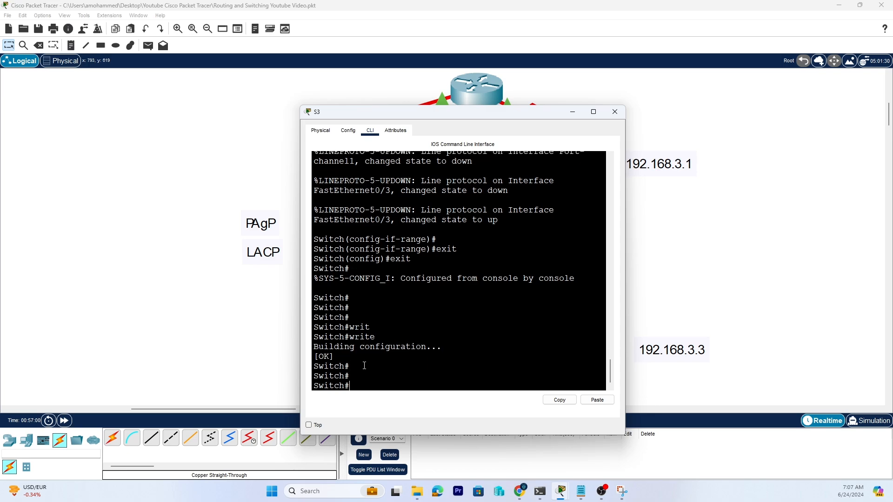
text(reload)
key(Return)
key(Return)
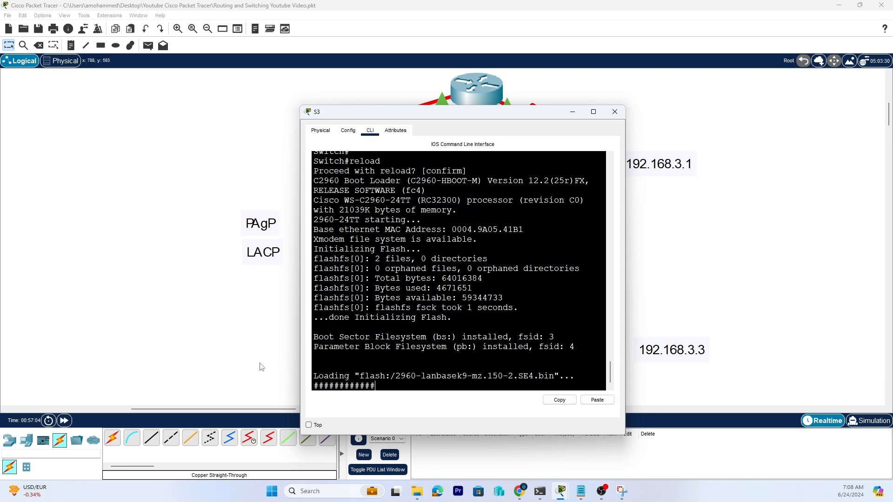
- Open S1's command line and exit interface-range and global configuration to privileged EXEC mode
click(246, 351)
click(350, 248)
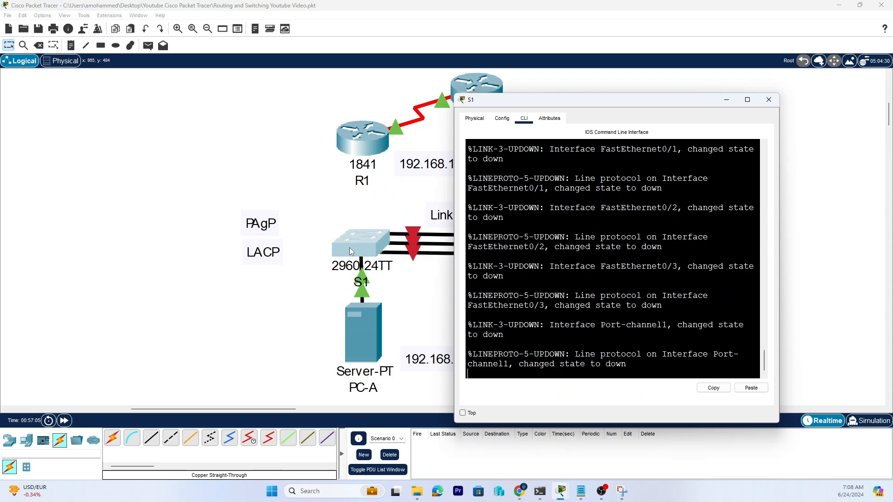
key(Return)
key(Return)
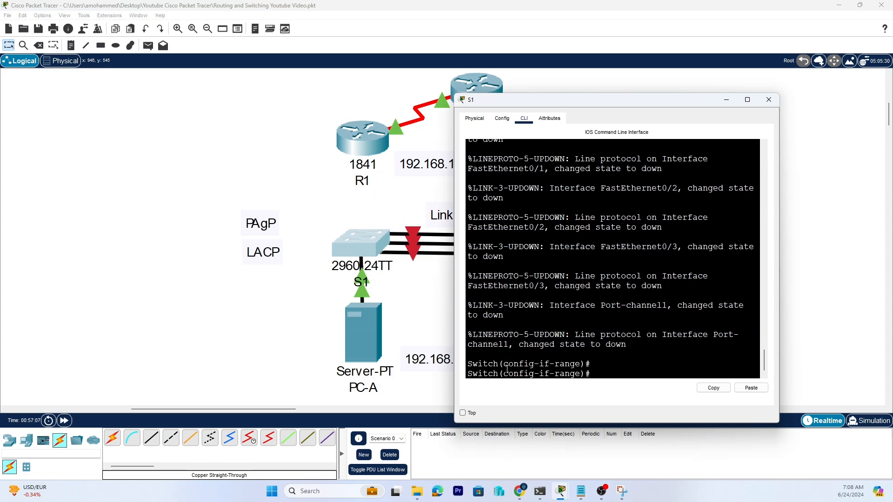
text(exit)
key(Return)
text(exi)
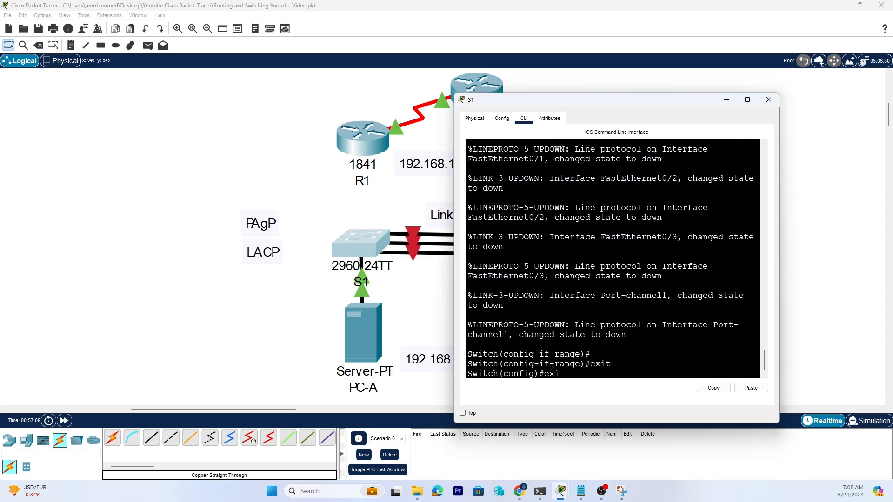
text(t)
key(Return)
key(Return)
key(Return)
- Try to save S1's configuration with write, and close S1's window
text(w)
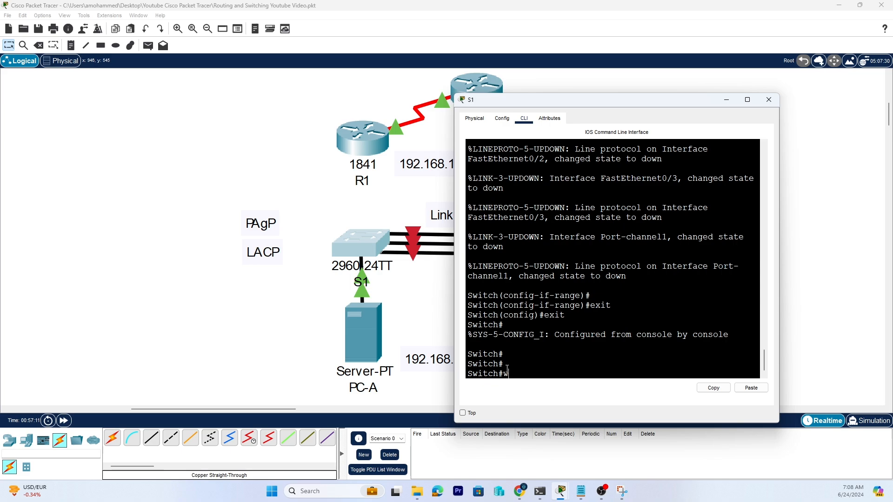
text(ri)
key(Return)
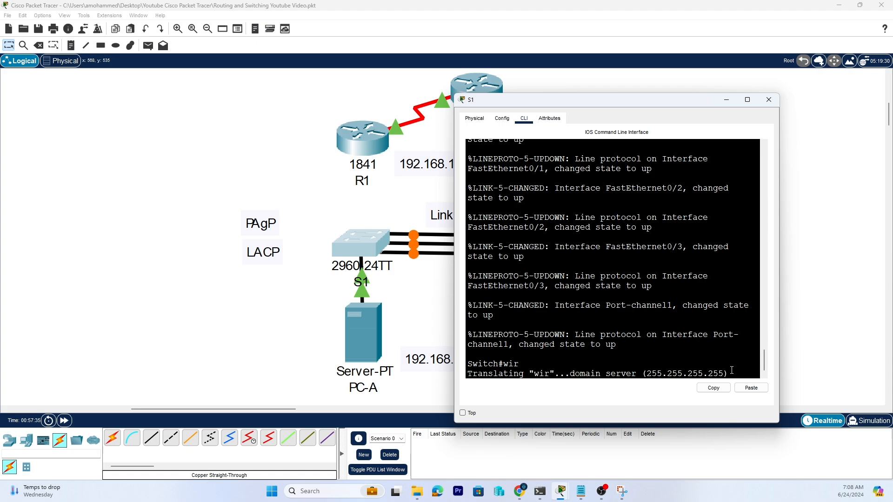
key(alt+F4)
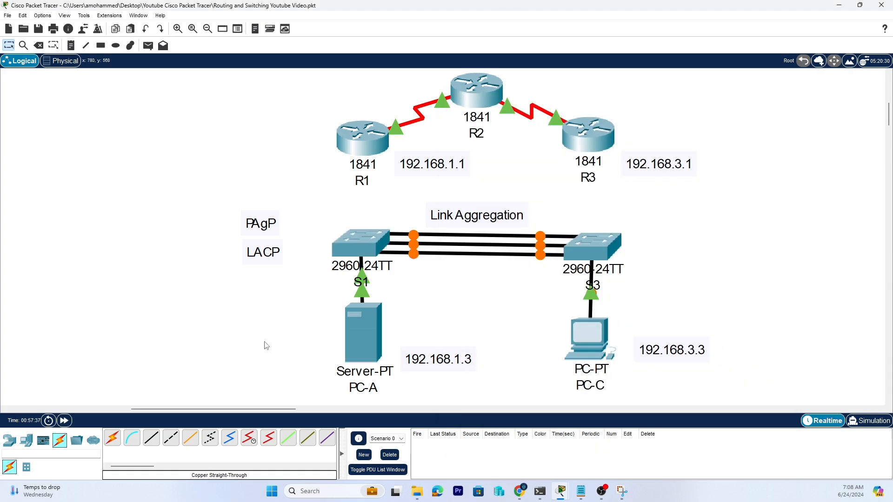
- Open the reloaded S3's command line and enter privileged EXEC mode with en
click(580, 256)
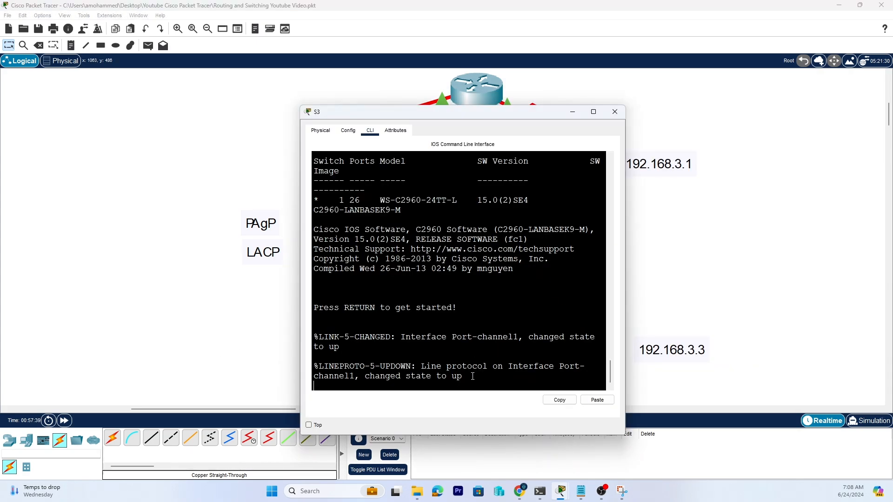
key(Return)
key(Return)
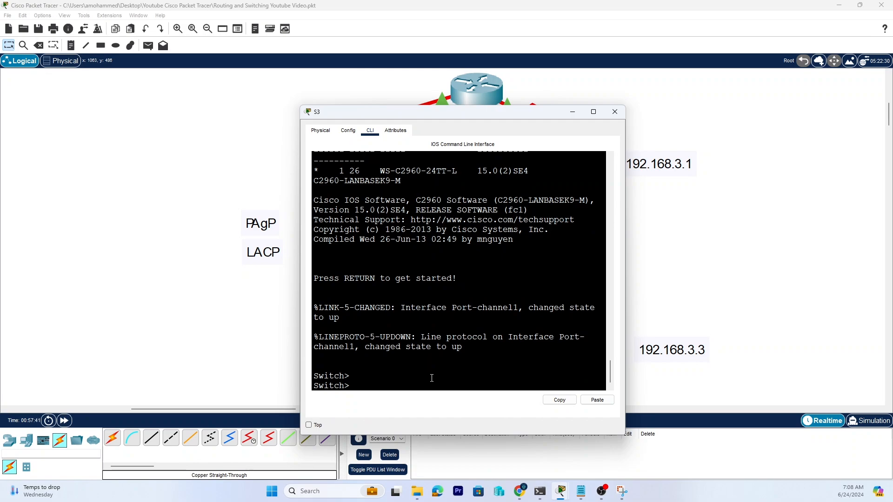
text(en)
key(Return)
key(Return)
- Display the port-channel's protocol and member ports on S3 with show etherchannel summary
text(show)
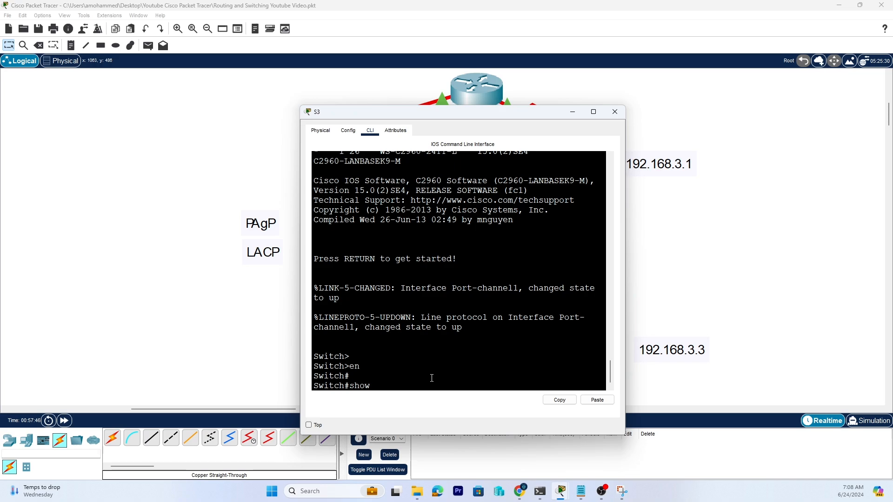
text( eht)
key(Tab)
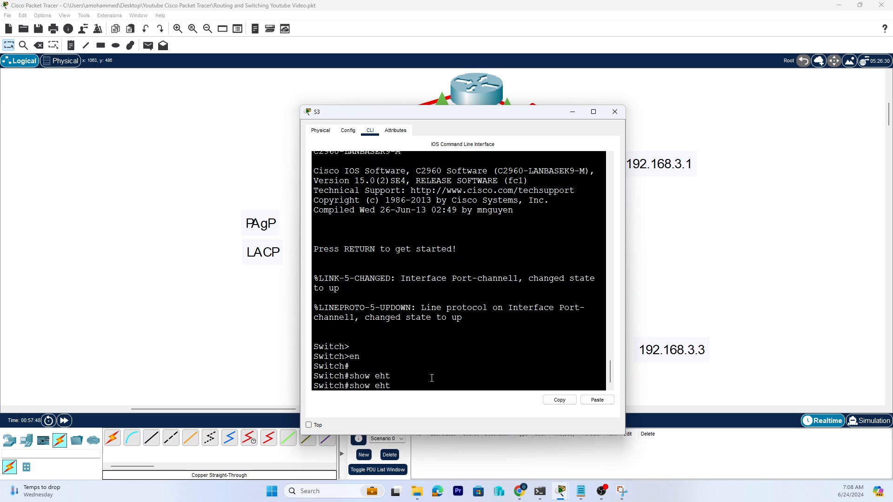
key(BackSpace)
key(BackSpace)
key(BackSpace)
text(eh)
key(BackSpace)
key(BackSpace)
text(eth)
key(Tab)
text(su)
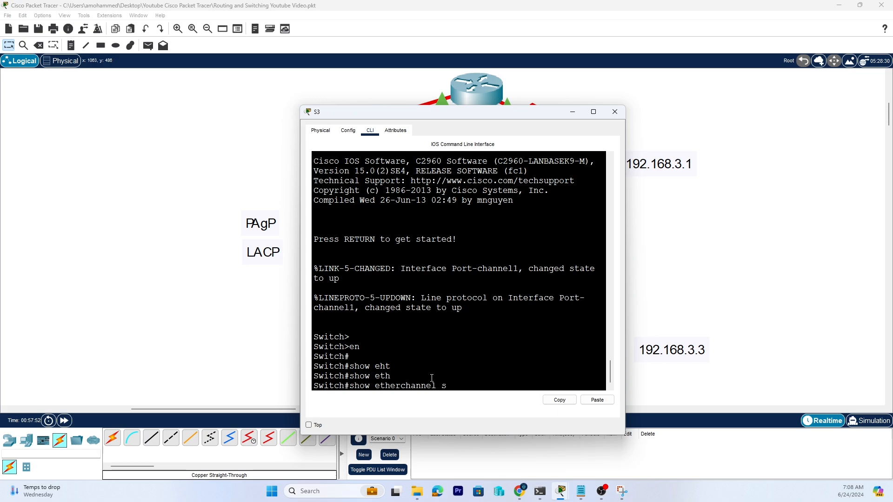
key(Tab)
key(Return)
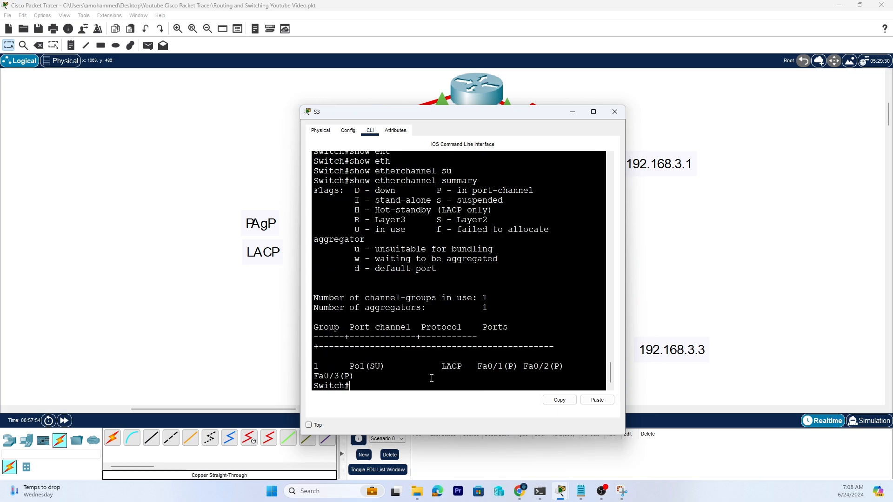
drag(472, 366, 436, 366)
drag(227, 216, 290, 239)
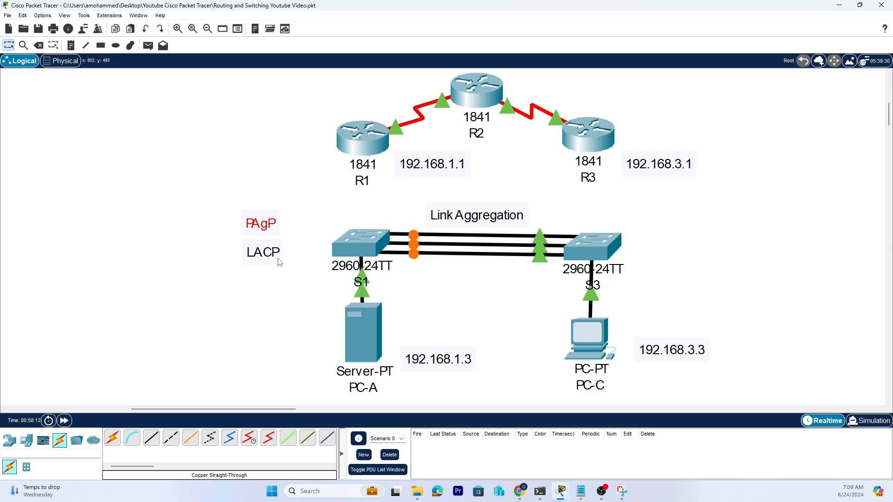
drag(291, 266, 242, 236)
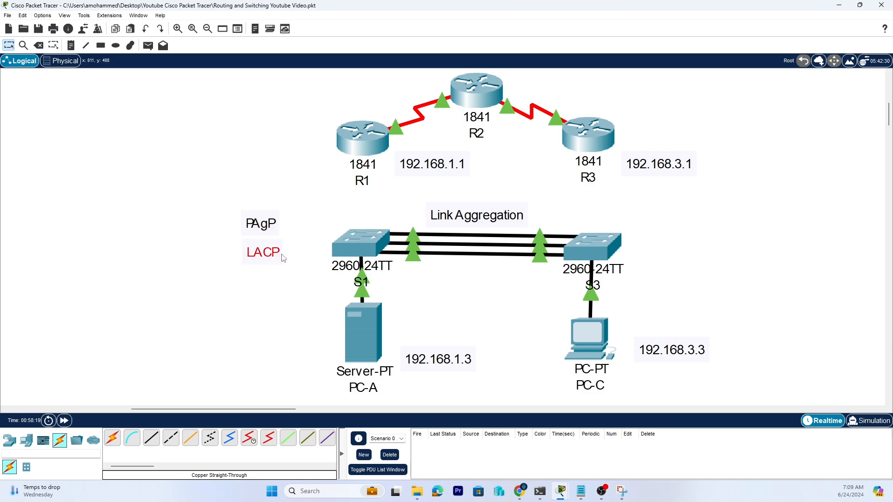
- Add the note "desirable and auto" beside the PAgP label and "passive and active" beside the LACP label
click(71, 45)
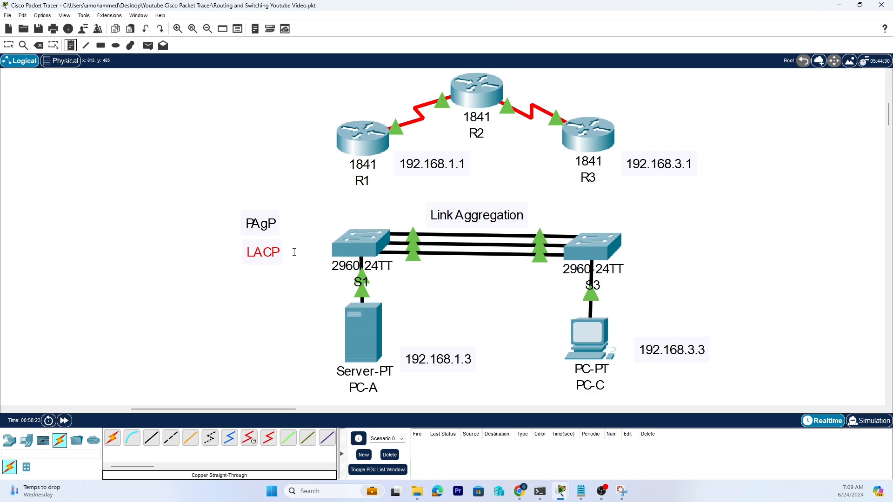
click(283, 219)
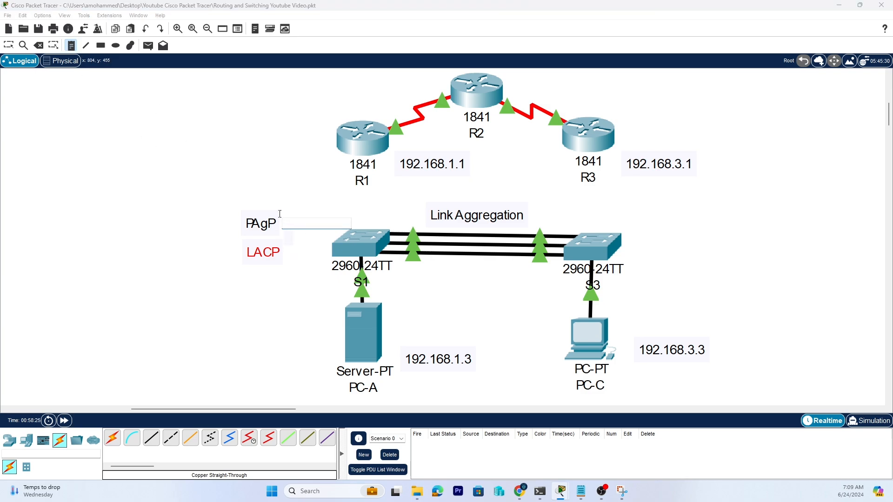
text(desirable and auto)
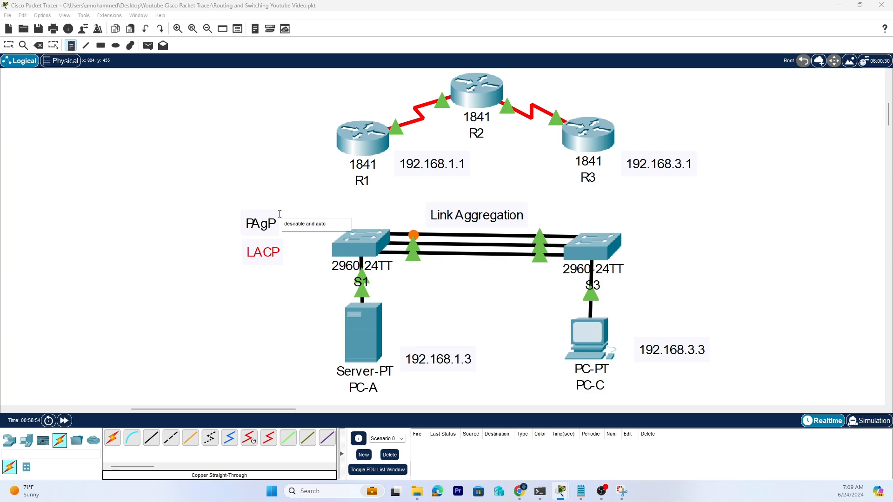
click(288, 252)
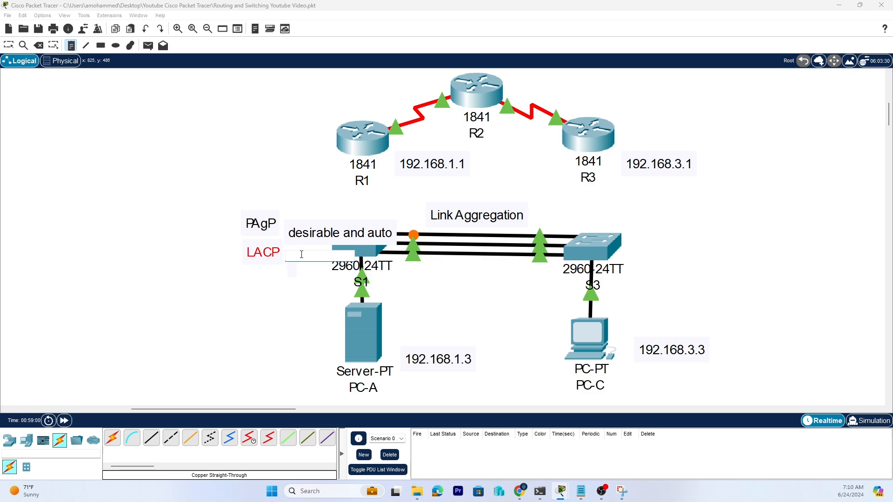
text(passive and aci)
key(Return)
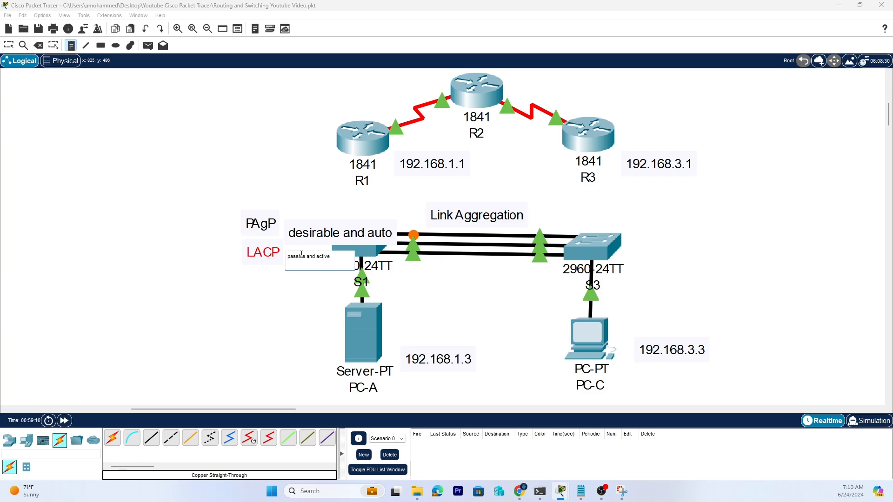
click(295, 300)
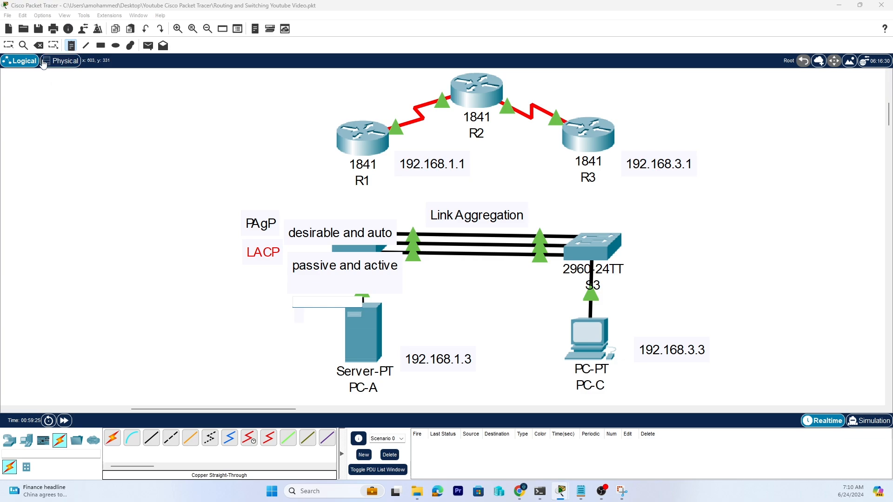
- Move both mode notes off switch S1 into the empty area beyond the PAgP and LACP labels
click(11, 45)
drag(333, 268, 244, 287)
drag(320, 239, 164, 235)
drag(216, 292, 148, 287)
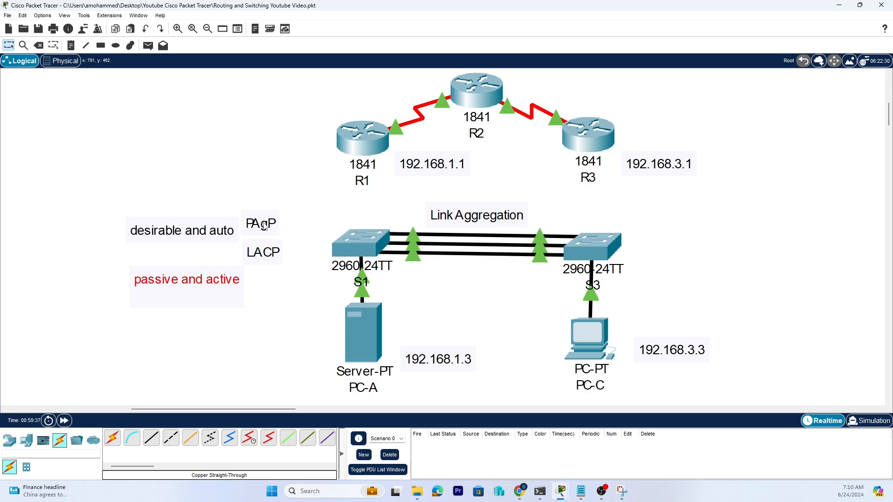
- Place the PAgP label above S1 and LACP above S3, with "desirable and auto" beside PAgP and "passive and active" beside LACP
drag(264, 226, 367, 211)
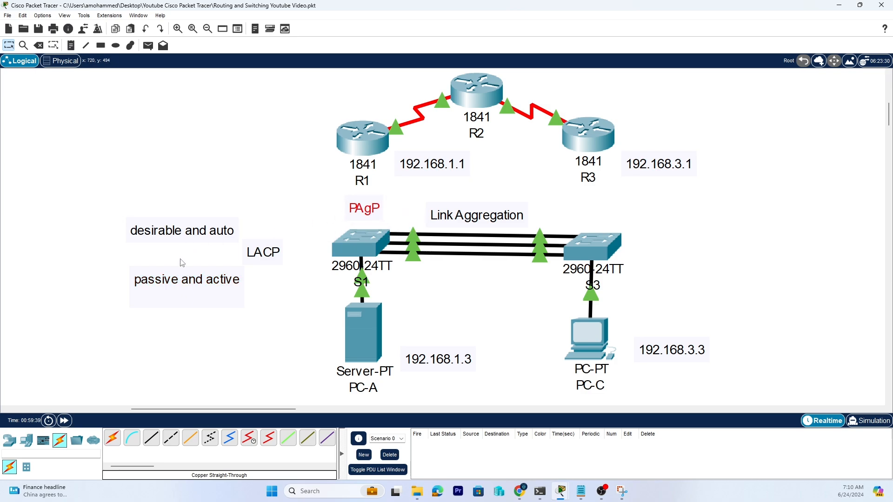
drag(254, 257, 592, 215)
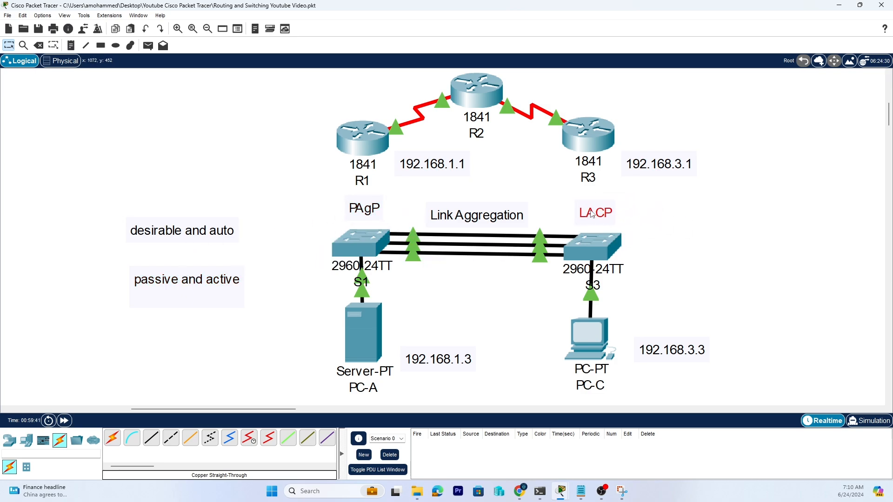
click(197, 288)
drag(198, 288, 697, 234)
click(180, 232)
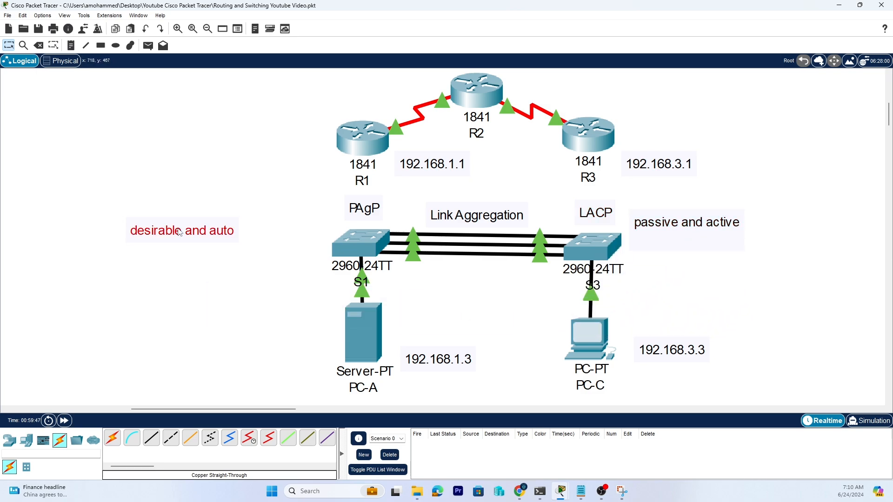
drag(181, 233, 273, 222)
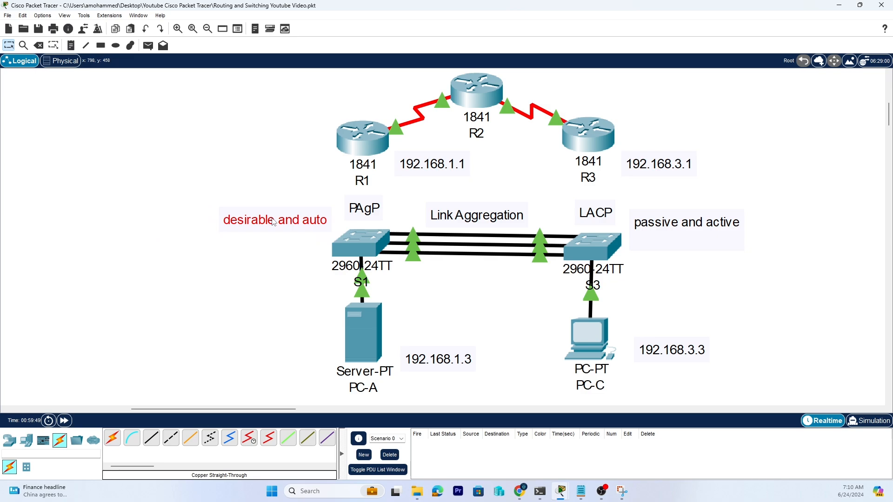